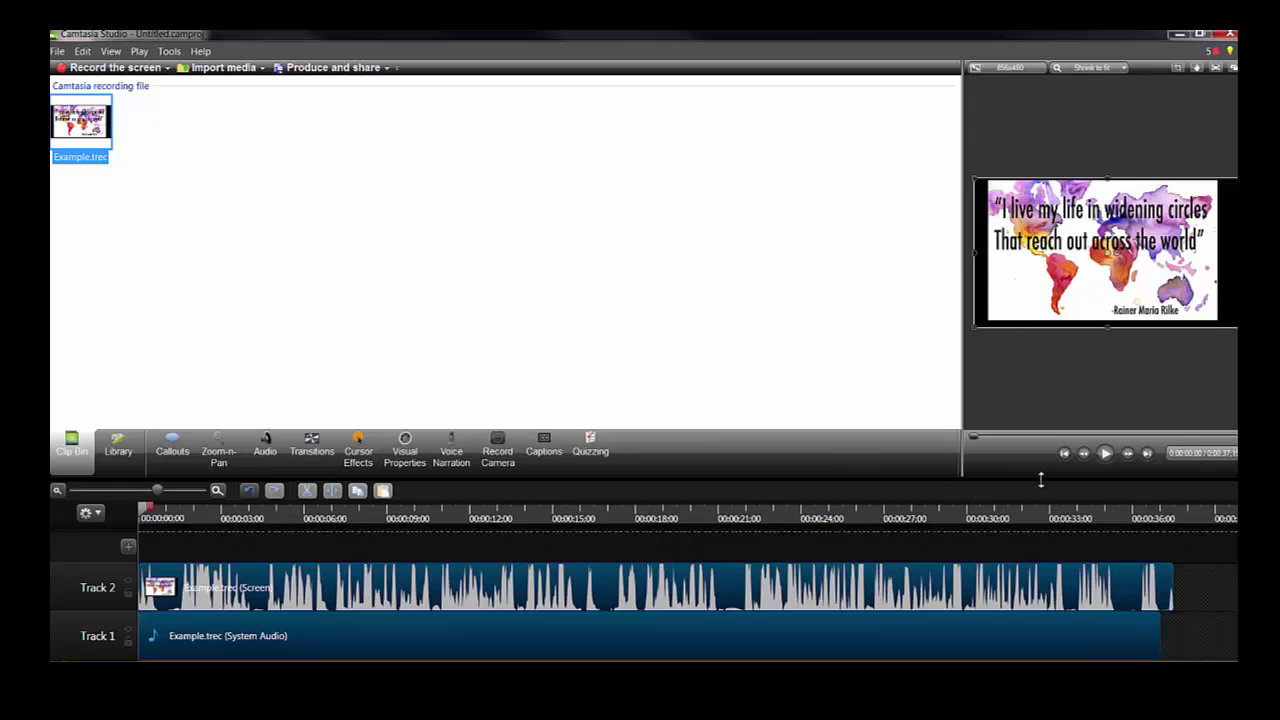
Step: Separate the video and audio of the Example.trec screen clip on Track 2
left_click(838, 648)
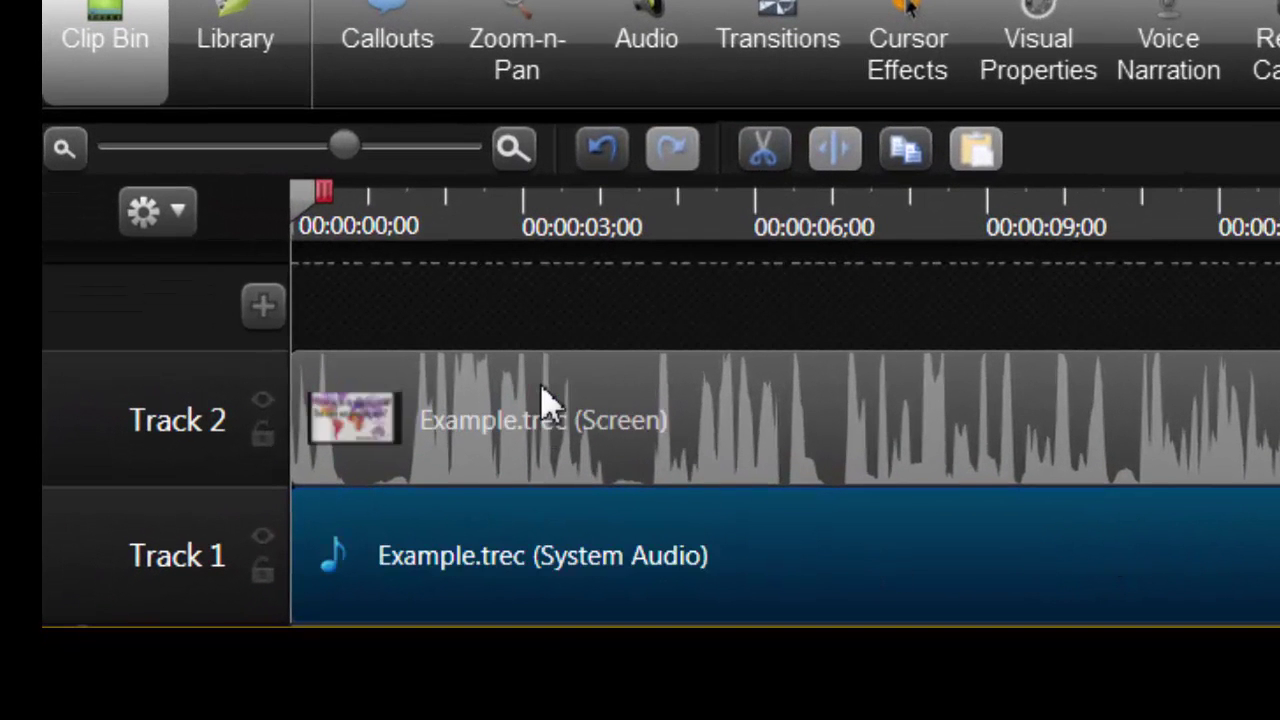
mouse_move(457, 461)
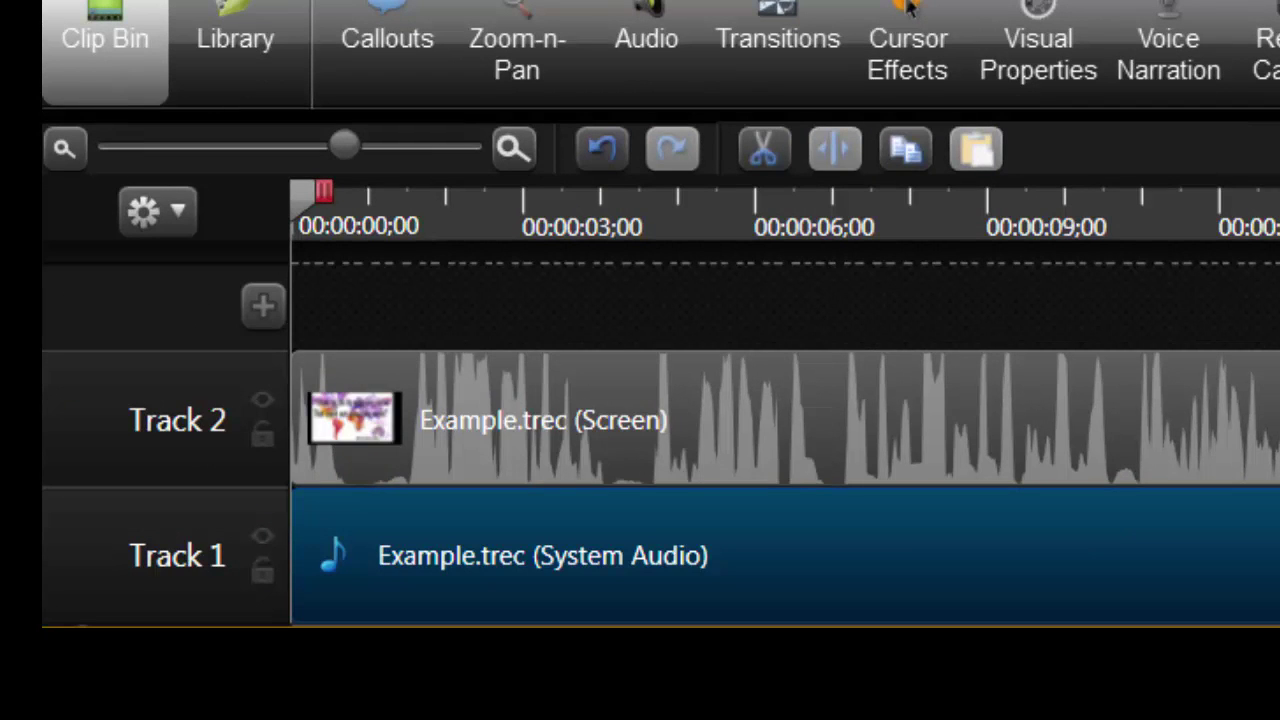
left_click(785, 418)
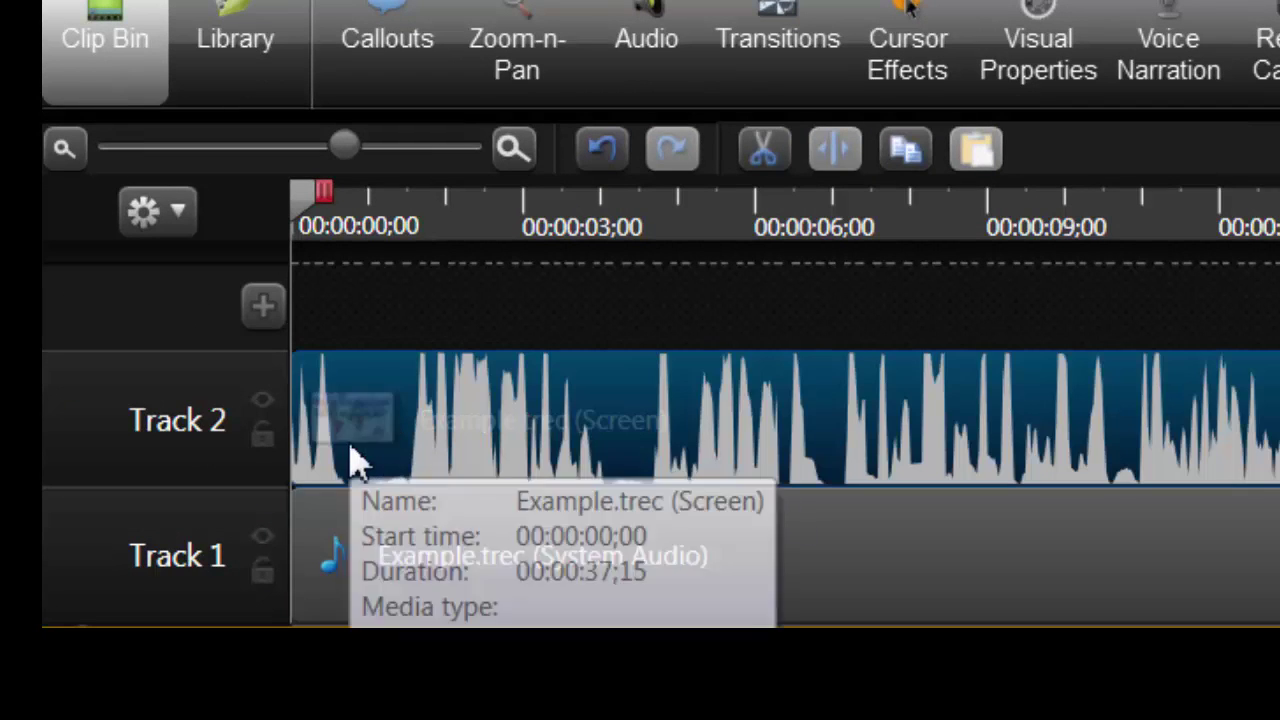
right_click(444, 464)
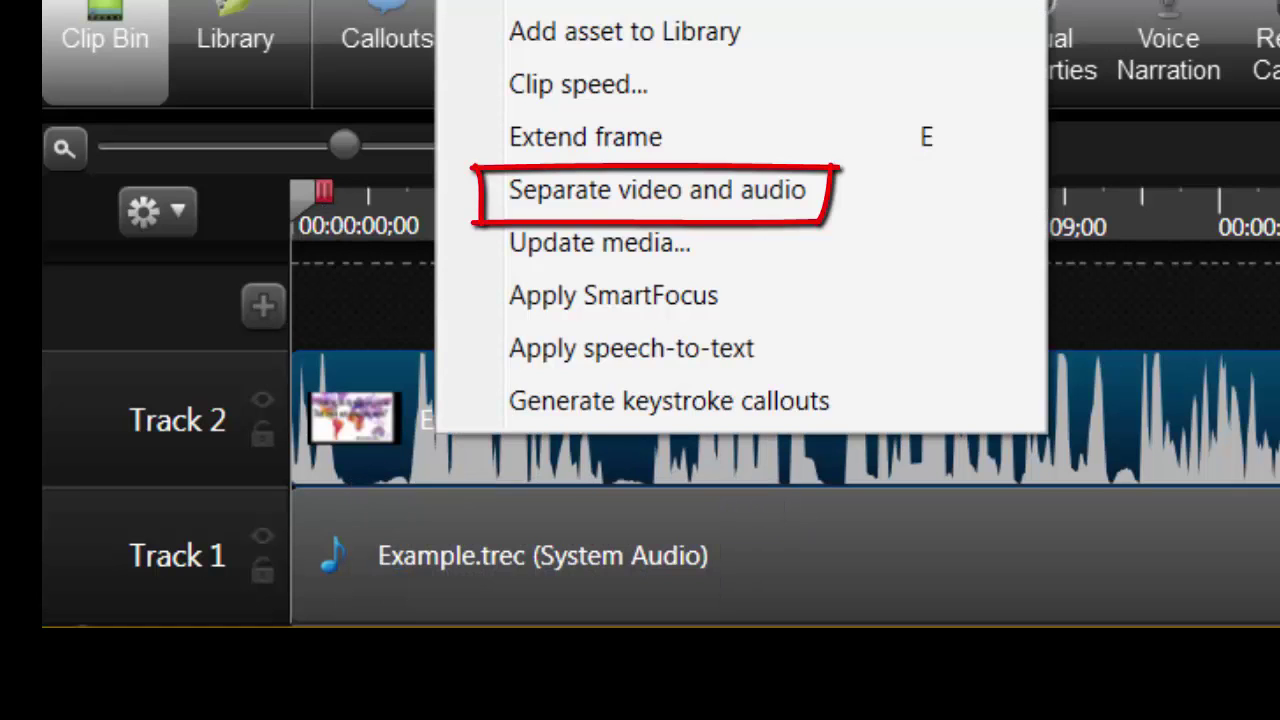
left_click(665, 195)
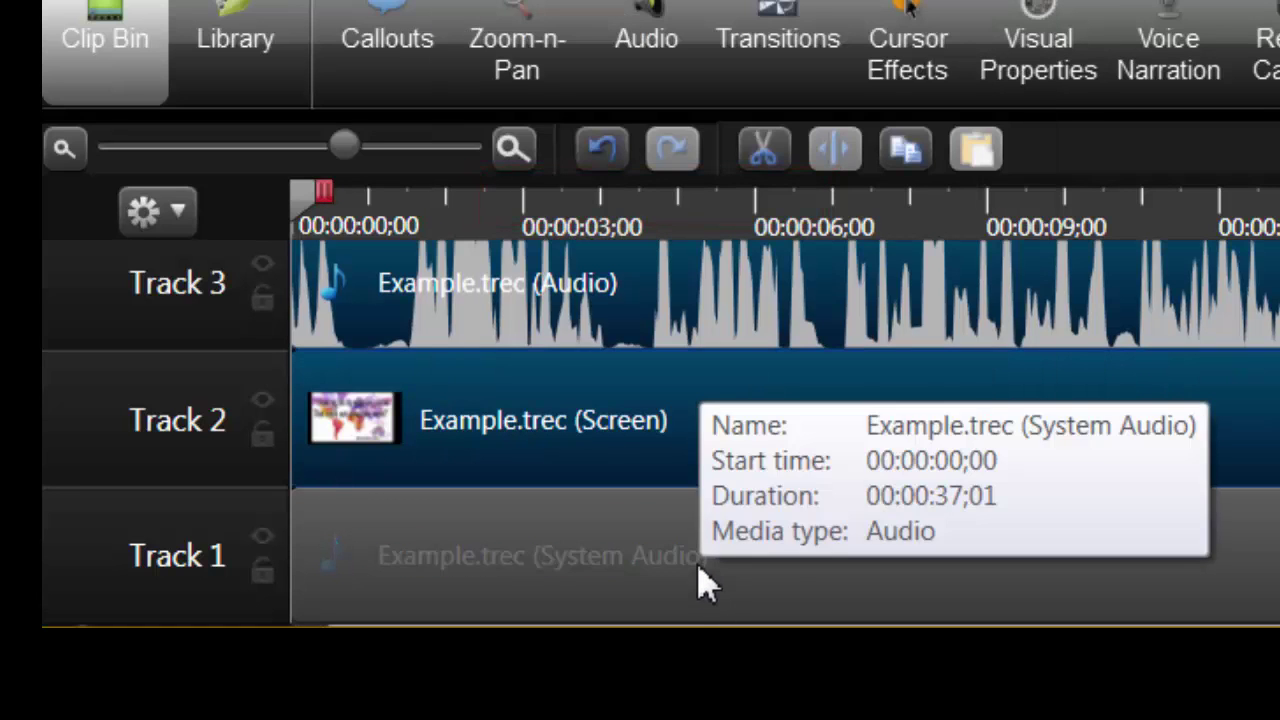
Step: Delete the system audio clip on Track 1 and the separated audio clip on Track 3
left_click(705, 585)
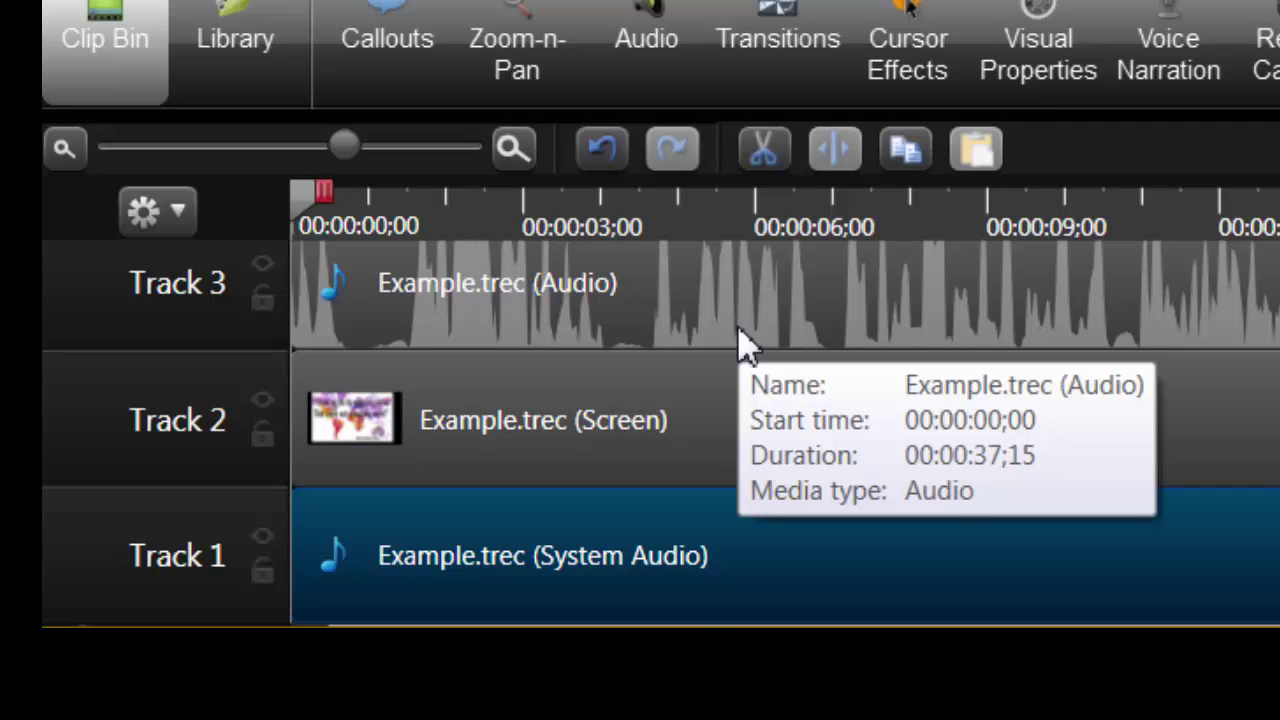
key("Delete")
left_click(671, 305)
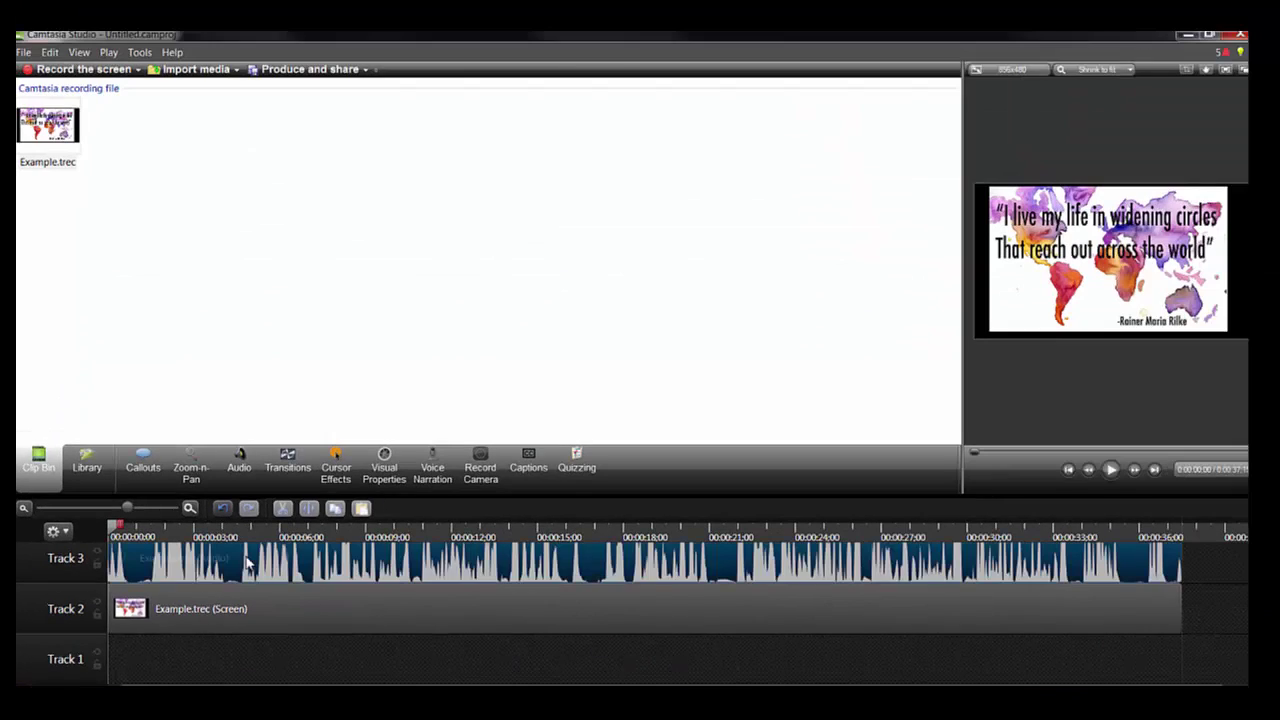
key("Delete")
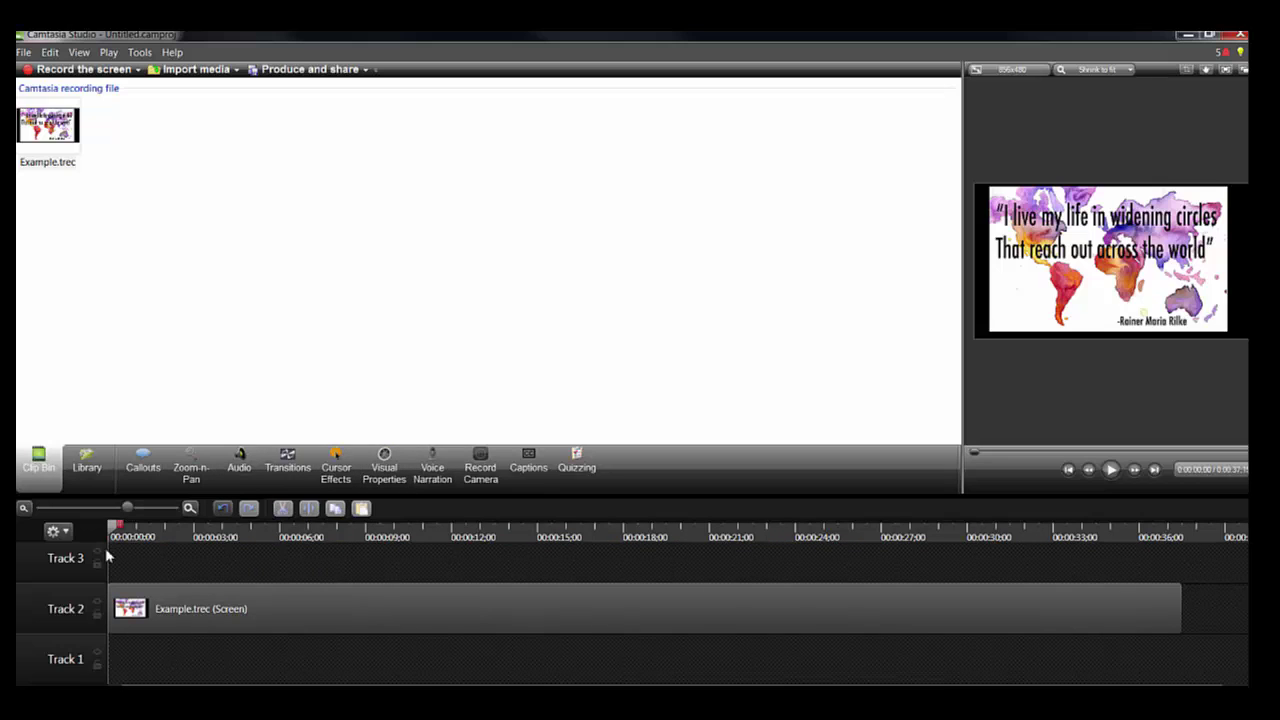
Step: Play the Example.trec screen clip from the start for about three seconds to check it without sound
left_click(152, 604)
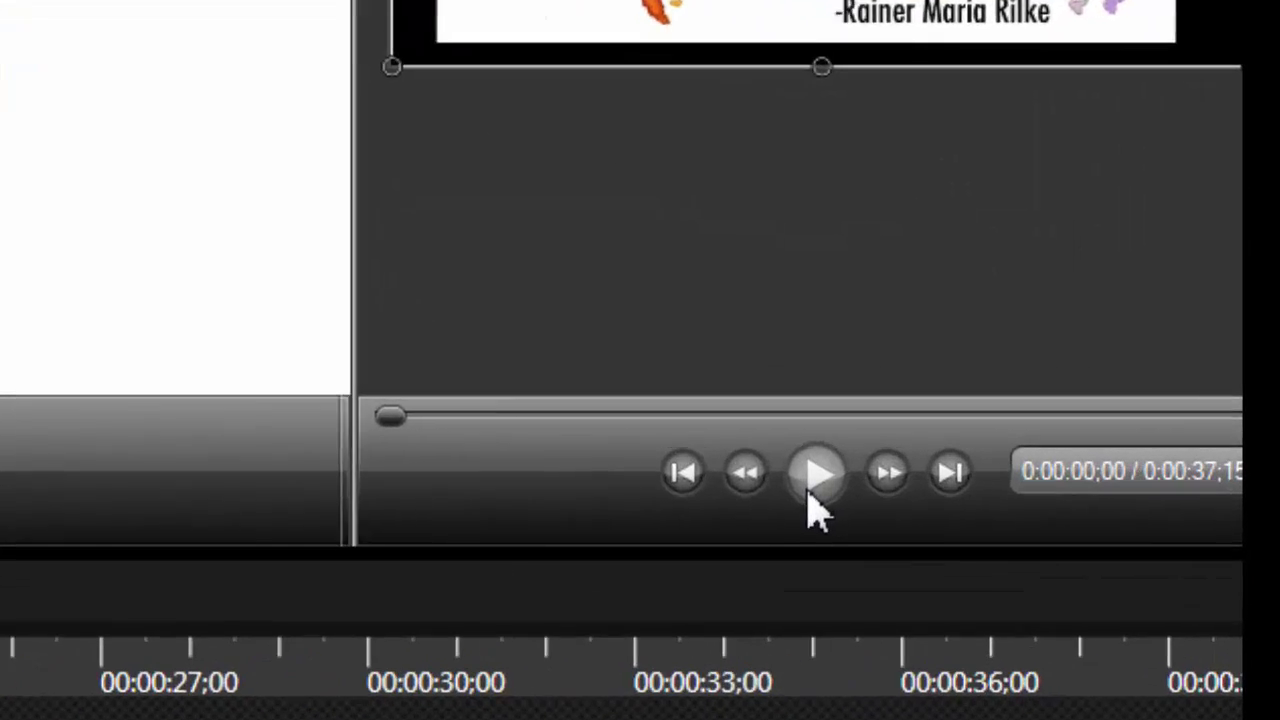
left_click(1110, 476)
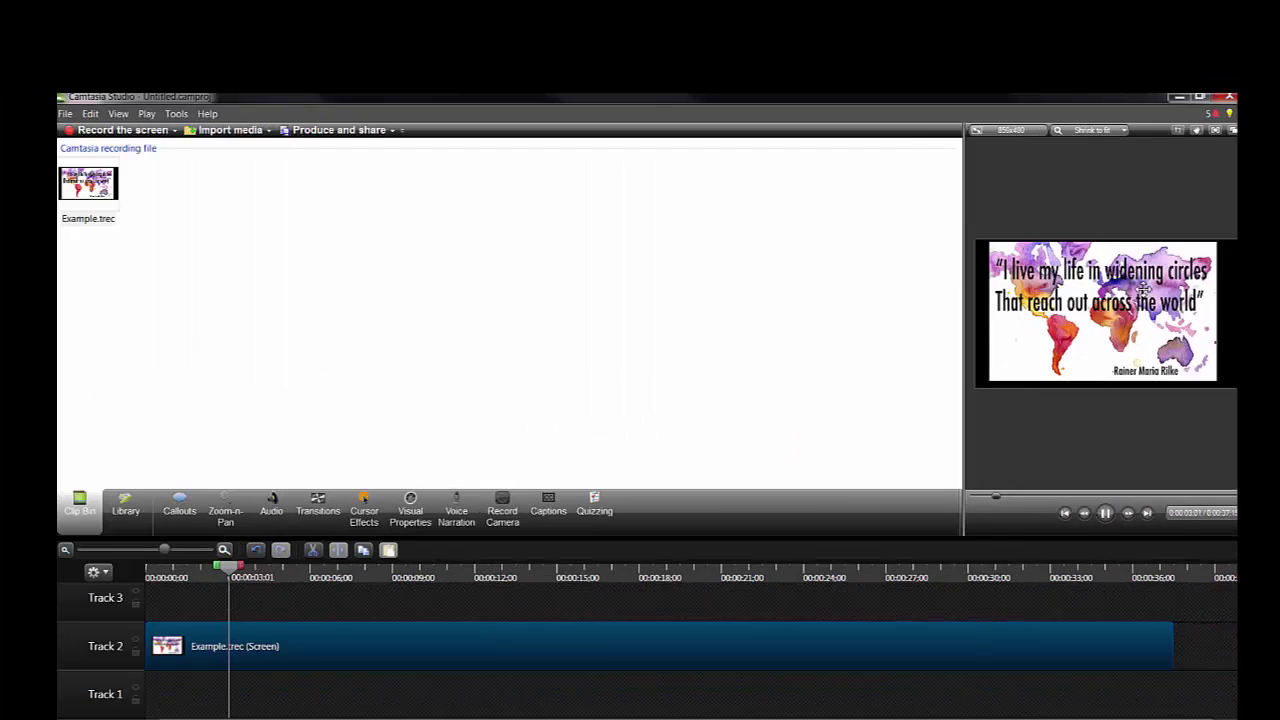
left_click_drag(1060, 76, 1198, 292)
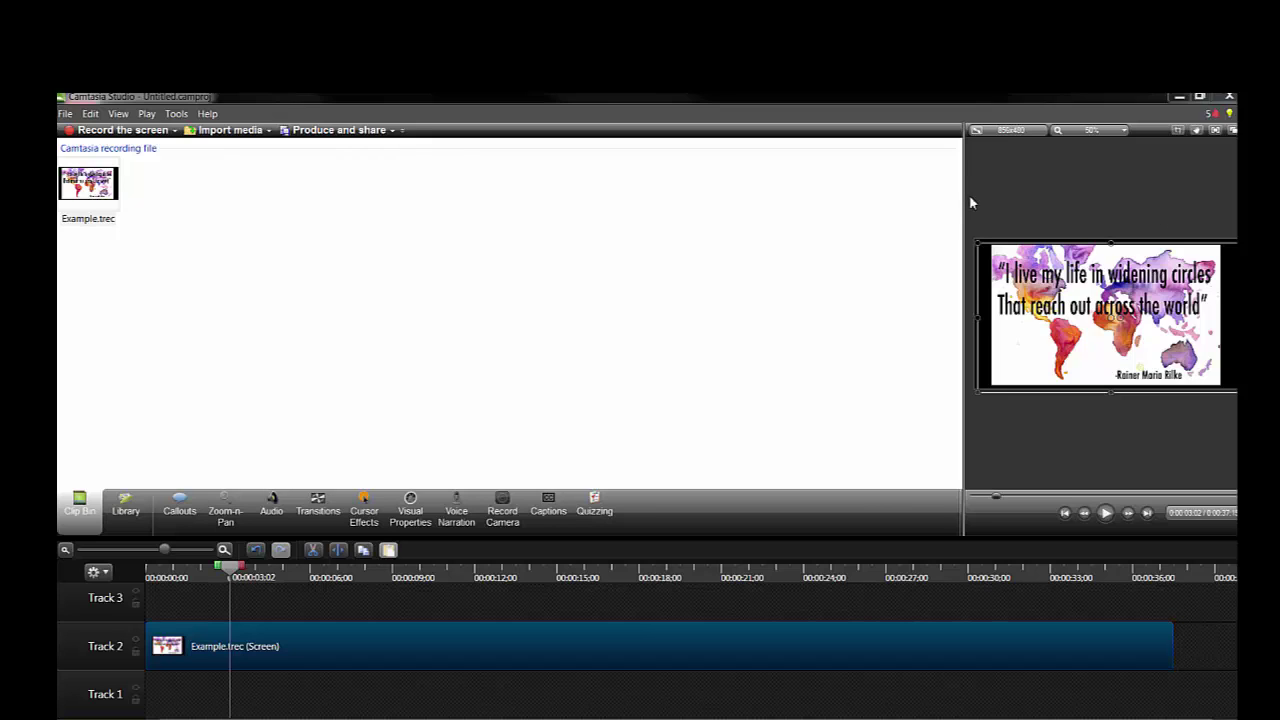
Step: Widen the preview area and set the canvas magnification to 100%
left_click_drag(965, 196, 724, 196)
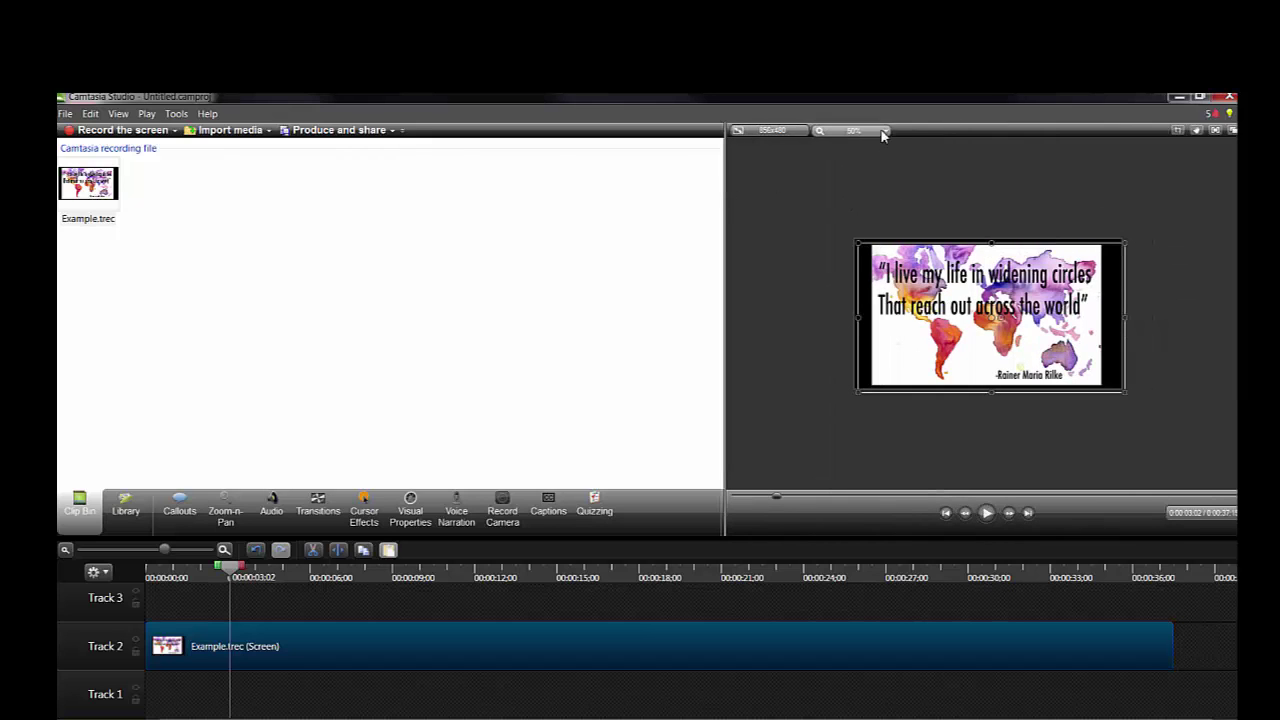
left_click(880, 130)
left_click(868, 194)
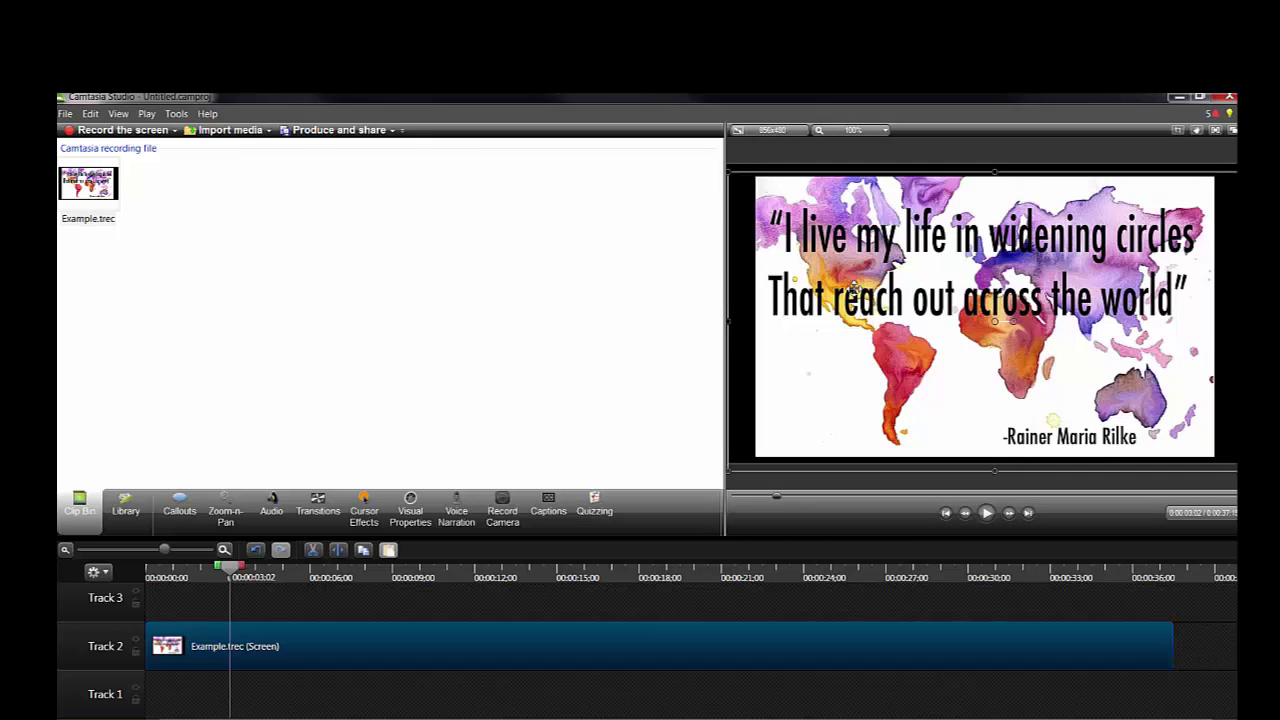
Step: Advance the video to 00:00:04;16 and add a yellow Highlighter callout there
left_click(179, 505)
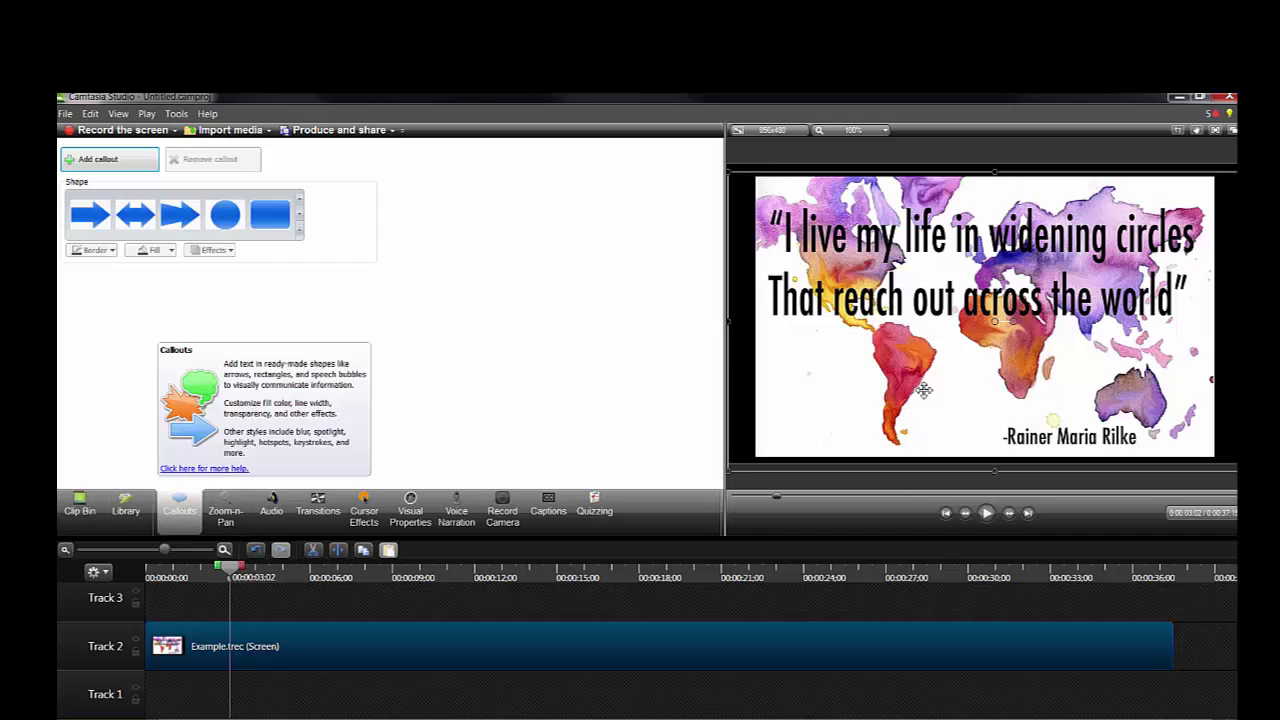
left_click(985, 514)
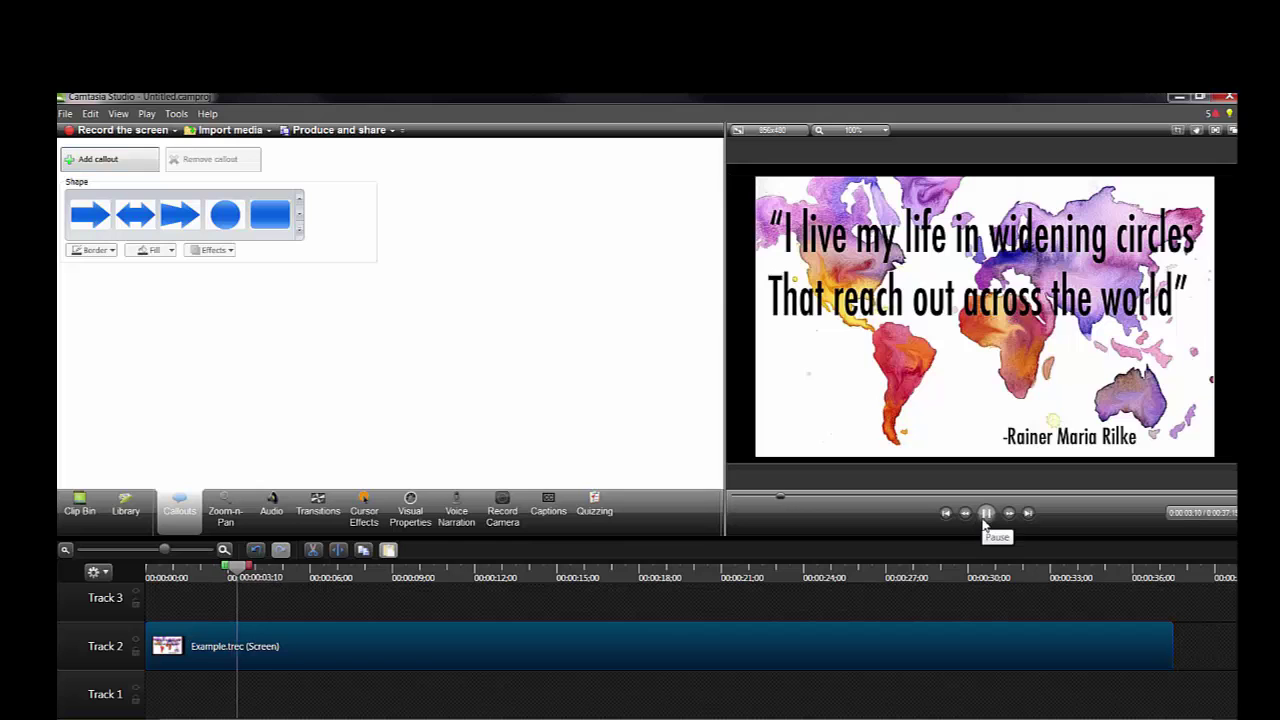
left_click(985, 514)
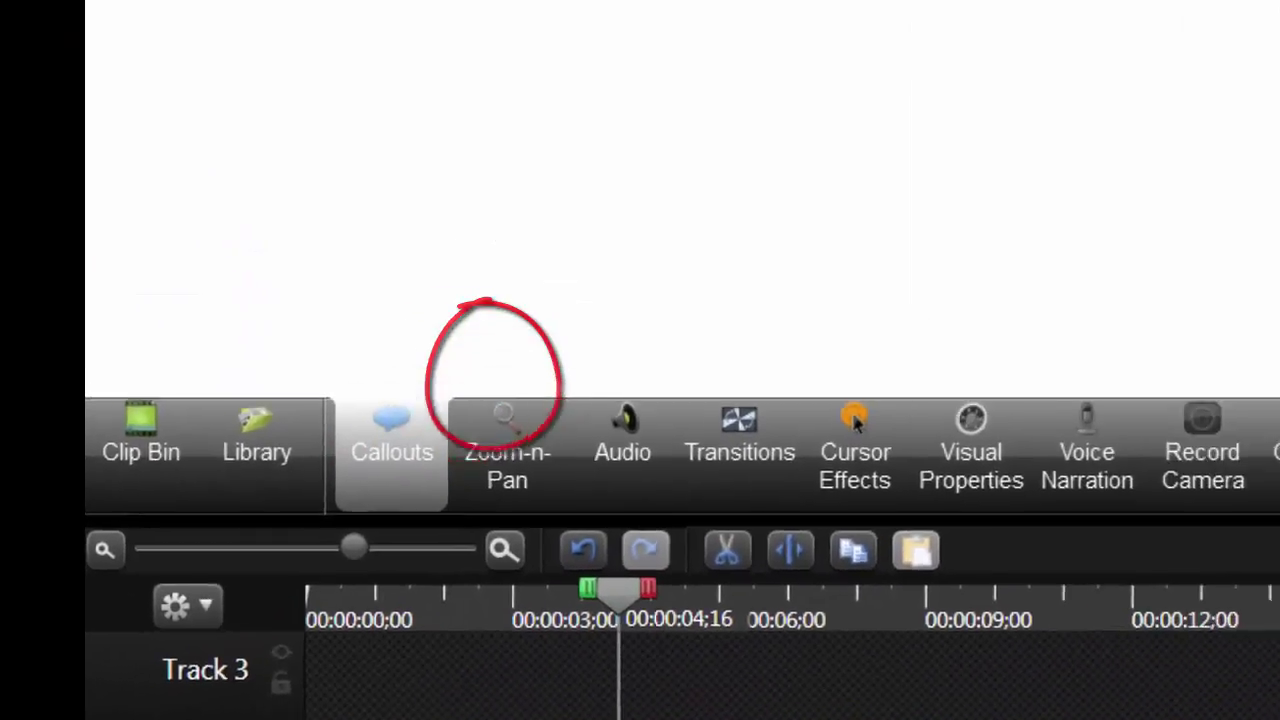
left_click(838, 0)
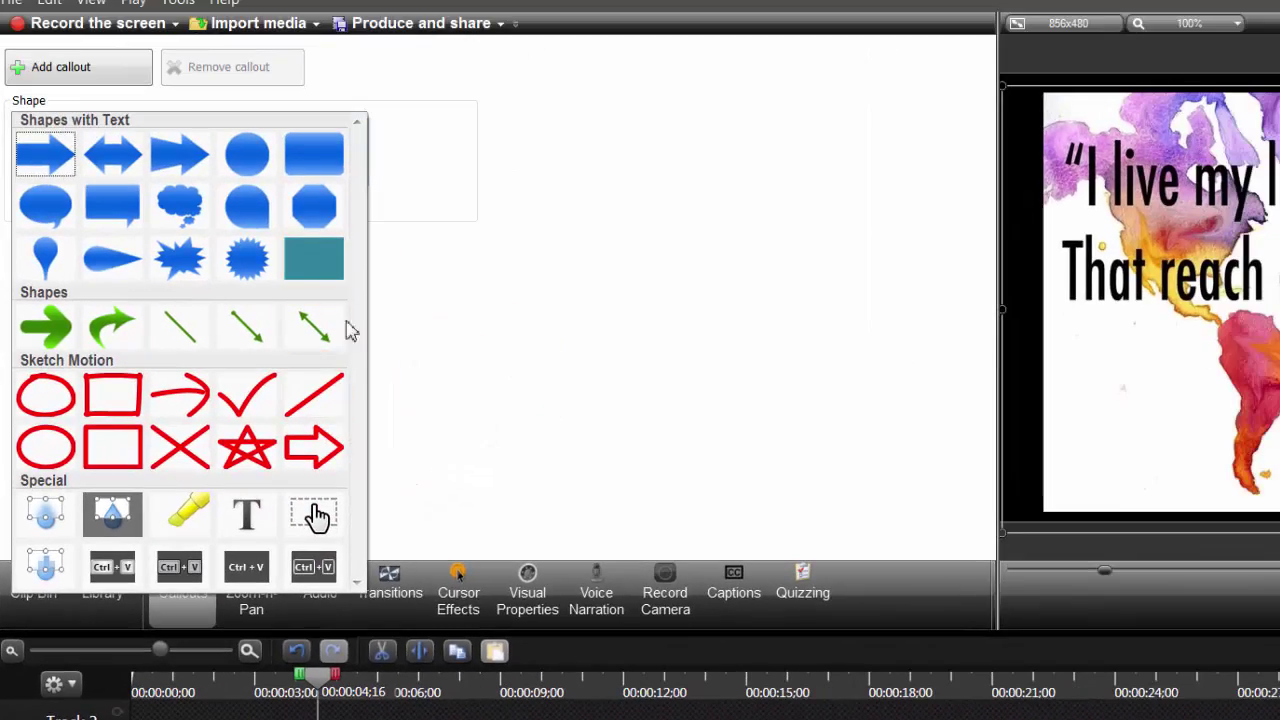
left_click(188, 512)
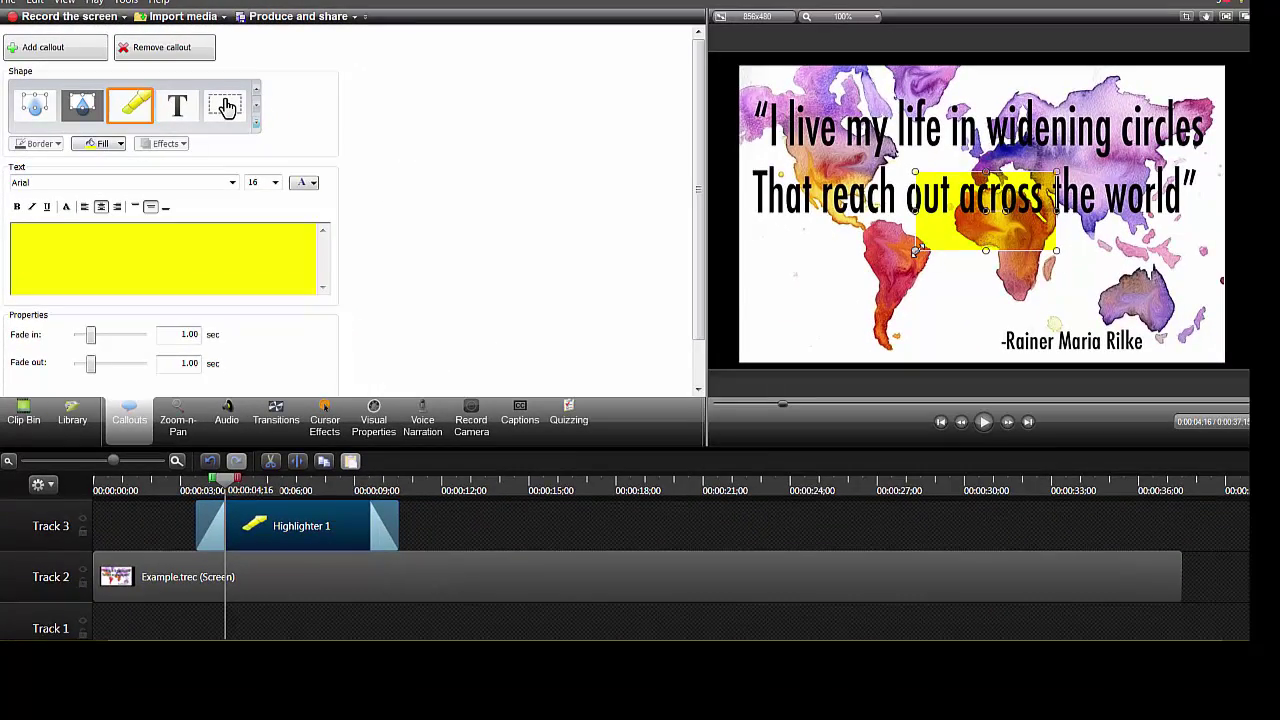
Step: Fit the highlight over the word "out" and shorten its duration on Track 3 to about two seconds
left_click_drag(916, 251, 958, 228)
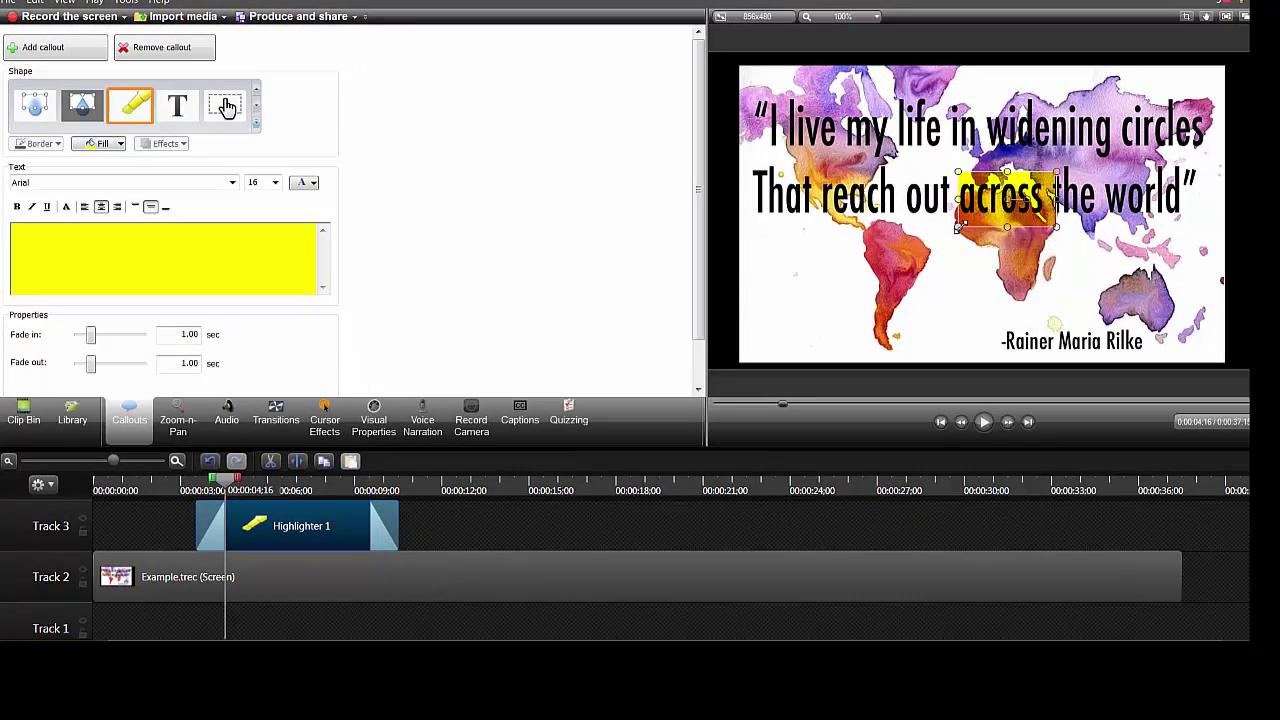
mouse_move(1057, 229)
left_mouse_down()
mouse_move(938, 205)
mouse_move(958, 215)
left_mouse_up()
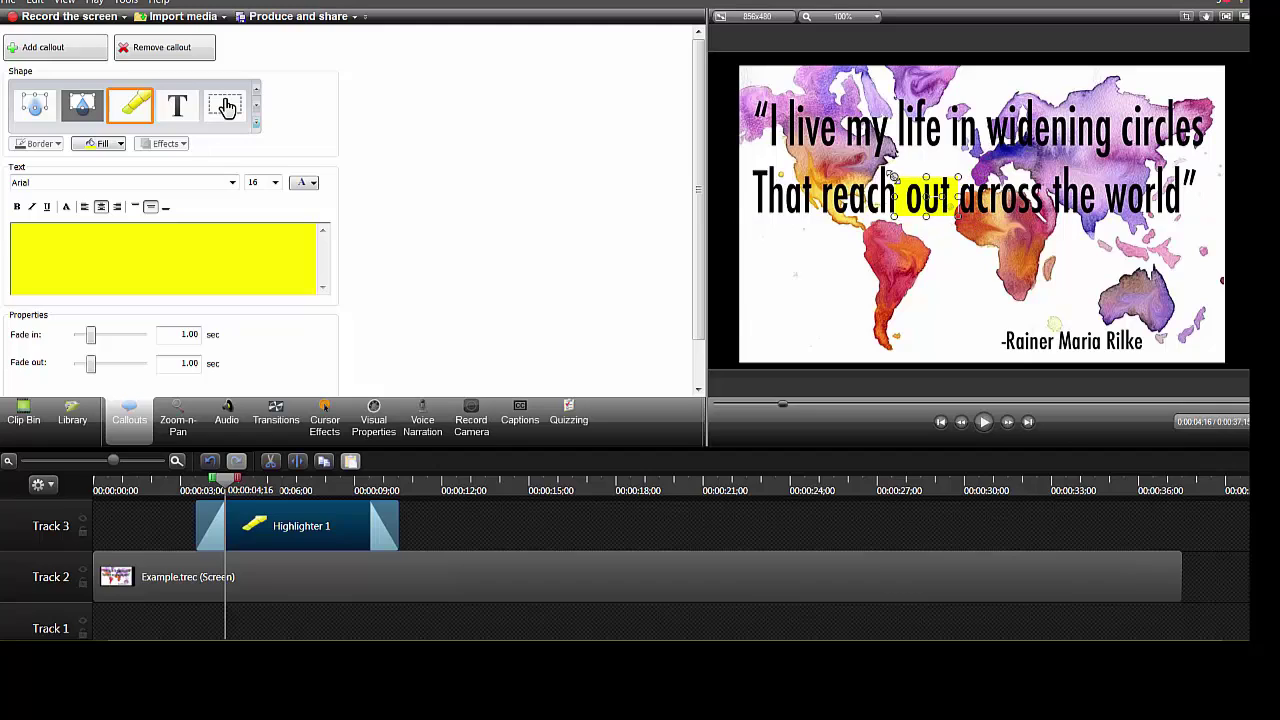
left_click_drag(894, 175, 902, 176)
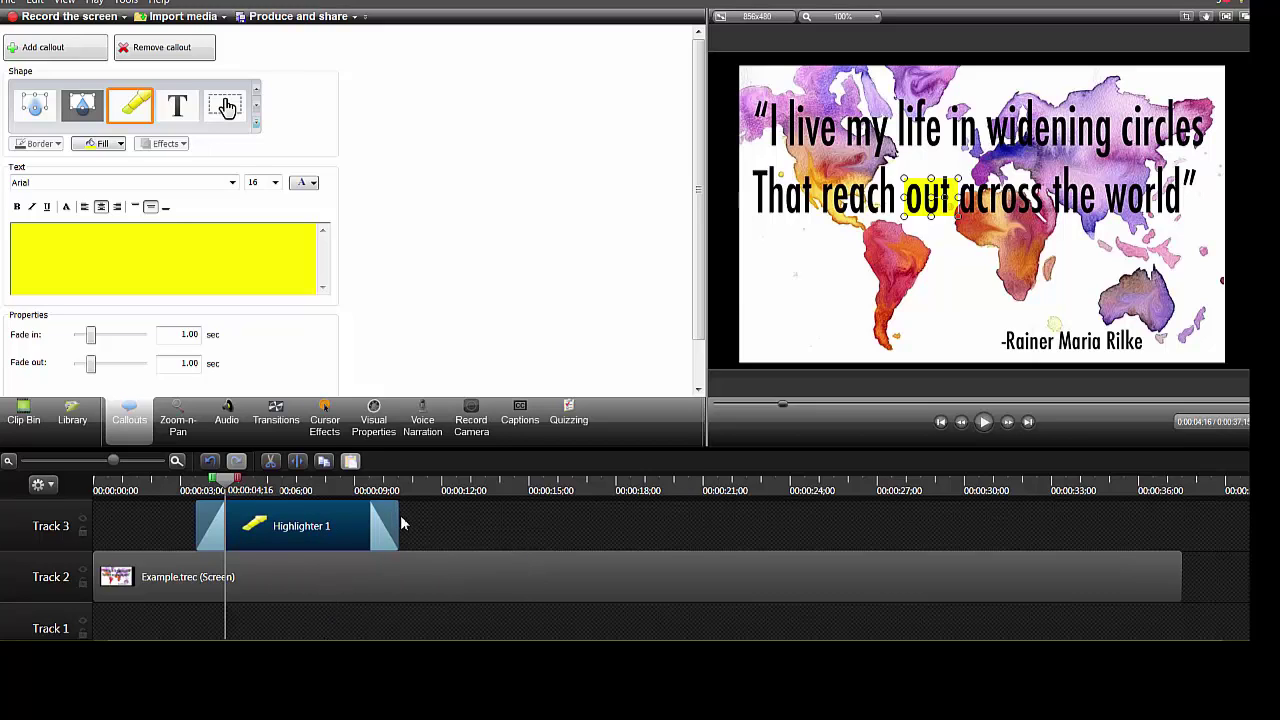
mouse_move(398, 516)
left_mouse_down()
mouse_move(203, 508)
mouse_move(870, 514)
mouse_move(263, 525)
mouse_move(214, 490)
mouse_move(154, 490)
left_mouse_up()
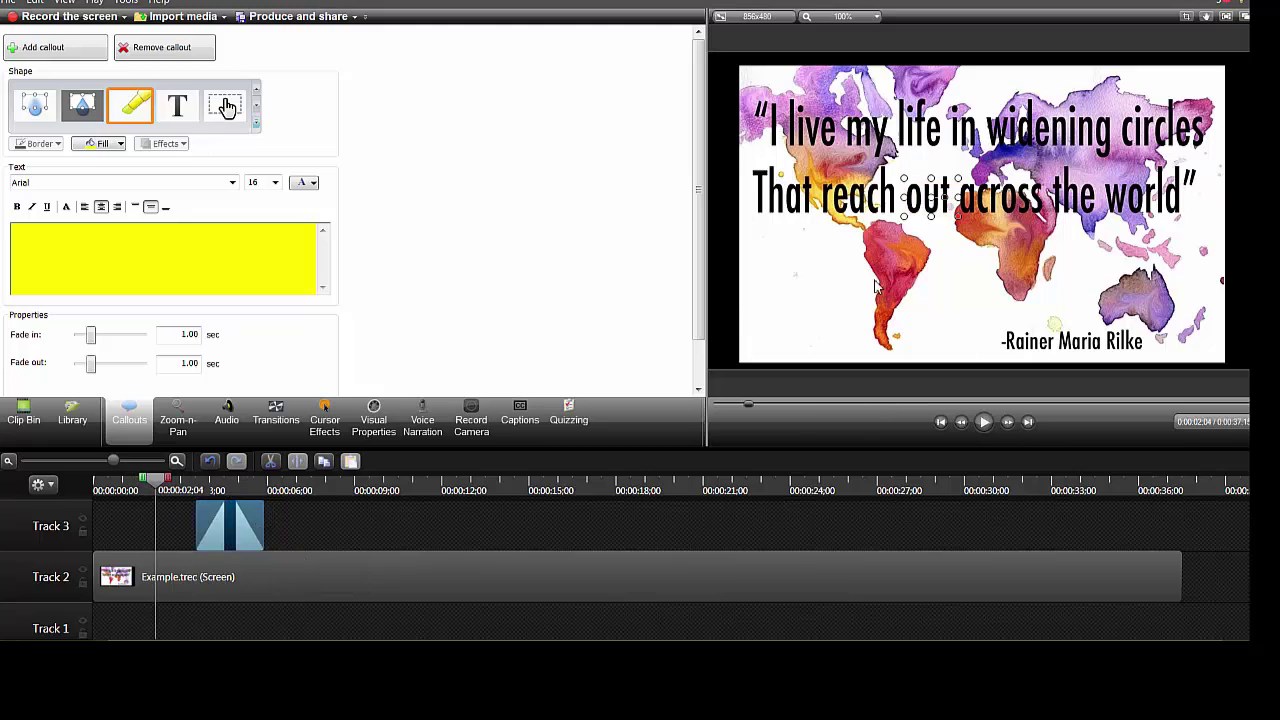
Step: Play back the section around the highlight callout to check its timing, stopping at 00:00:07;19
left_click(1005, 424)
left_click(983, 423)
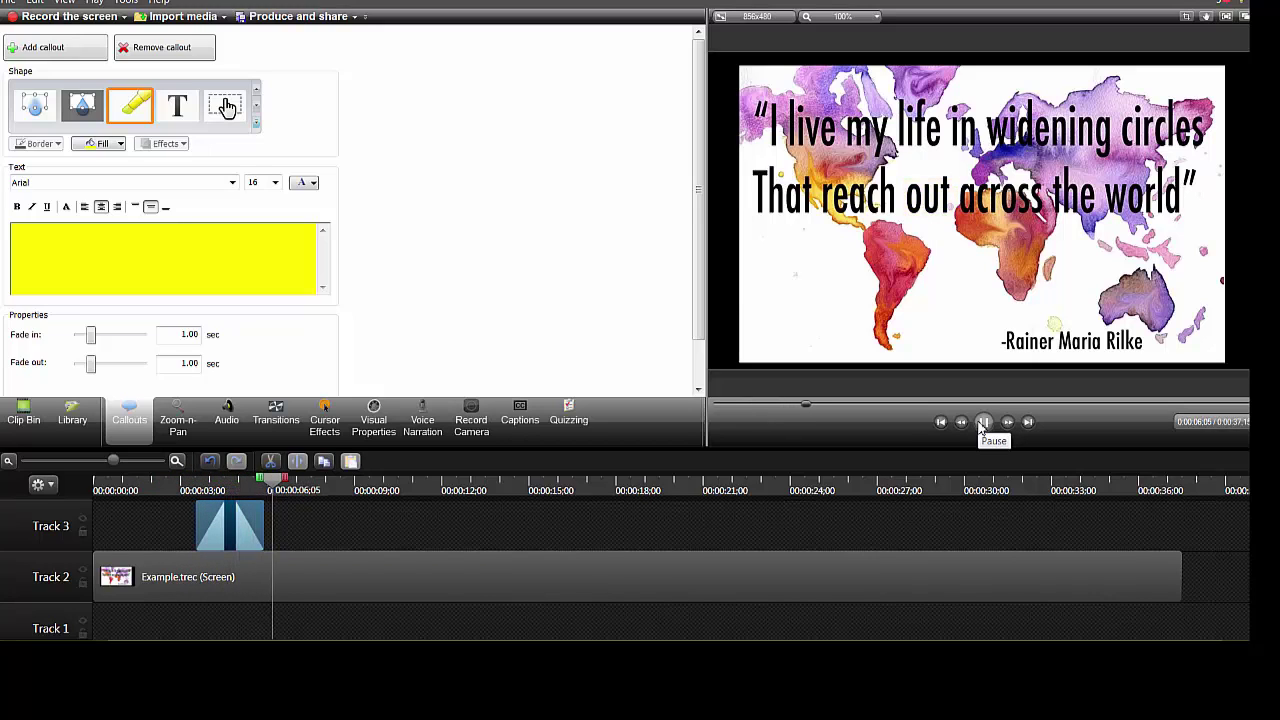
left_click(983, 423)
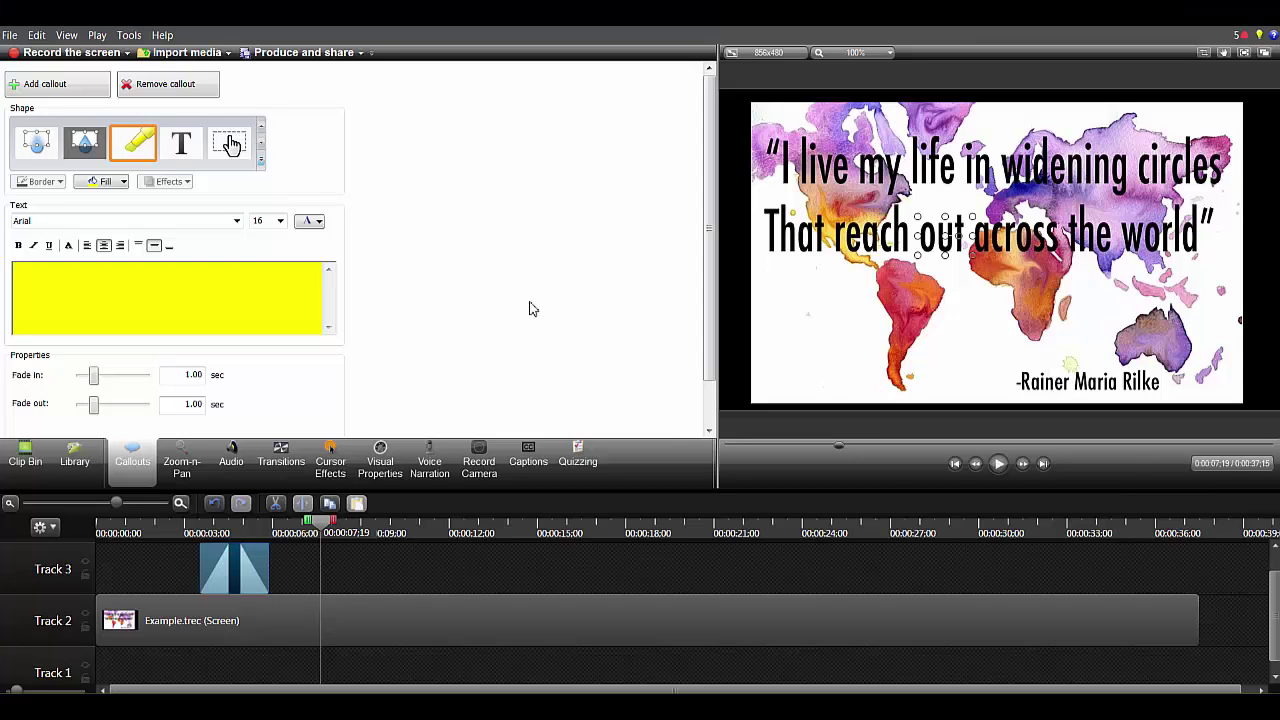
Step: Add a Sketch Motion Oval callout at 00:00:07;19 on Track 3
left_click(260, 160)
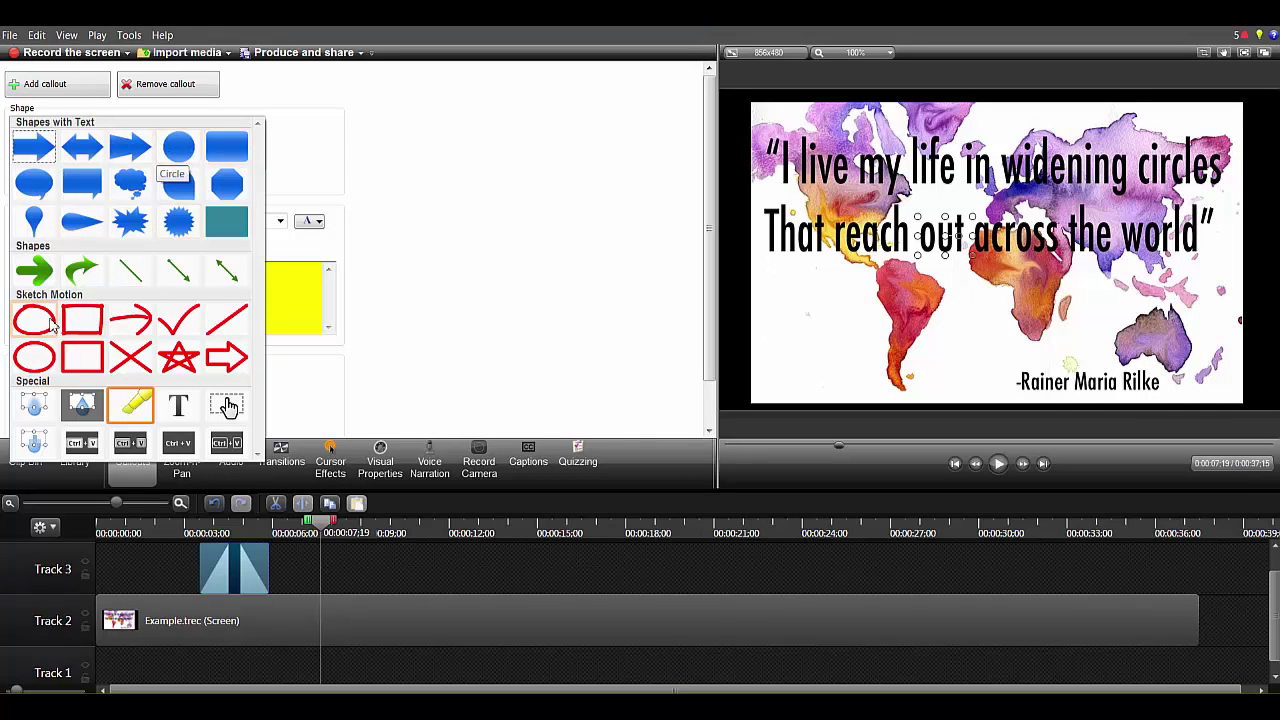
left_click(45, 318)
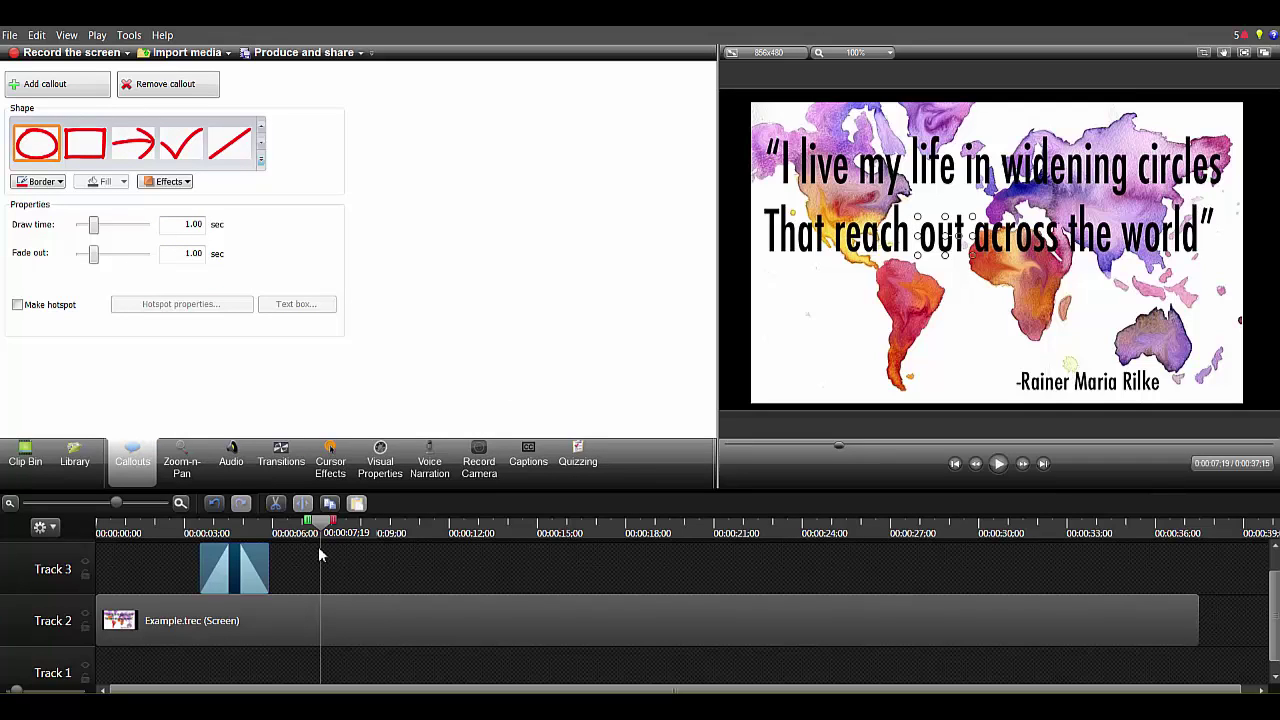
left_click(799, 131)
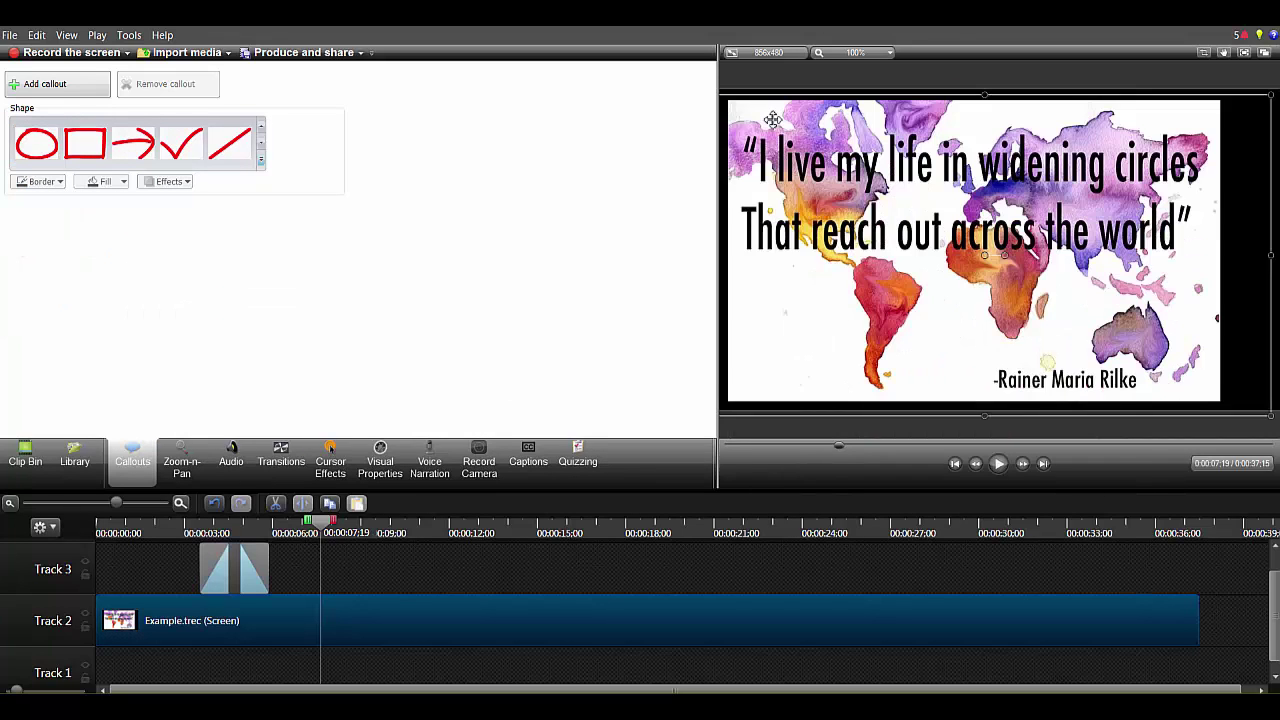
left_click(30, 148)
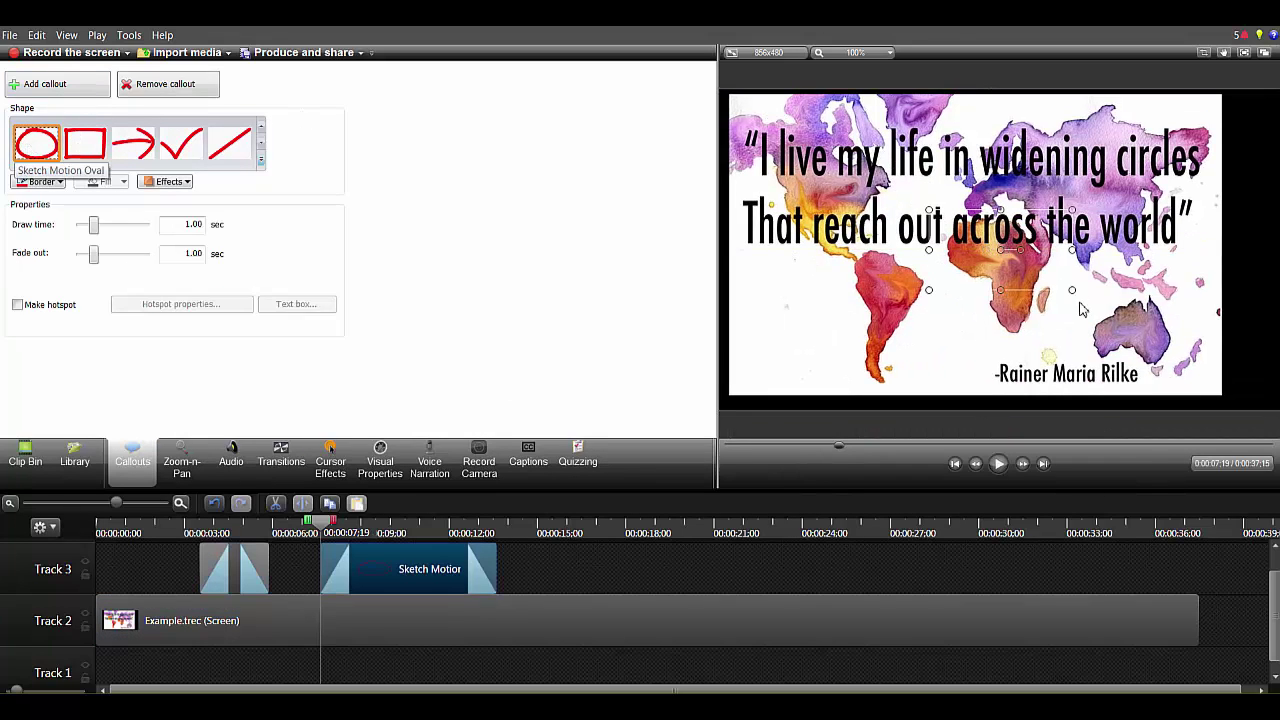
Step: Shorten the oval callout to about three seconds and fit it around the word "life"
left_click(916, 140)
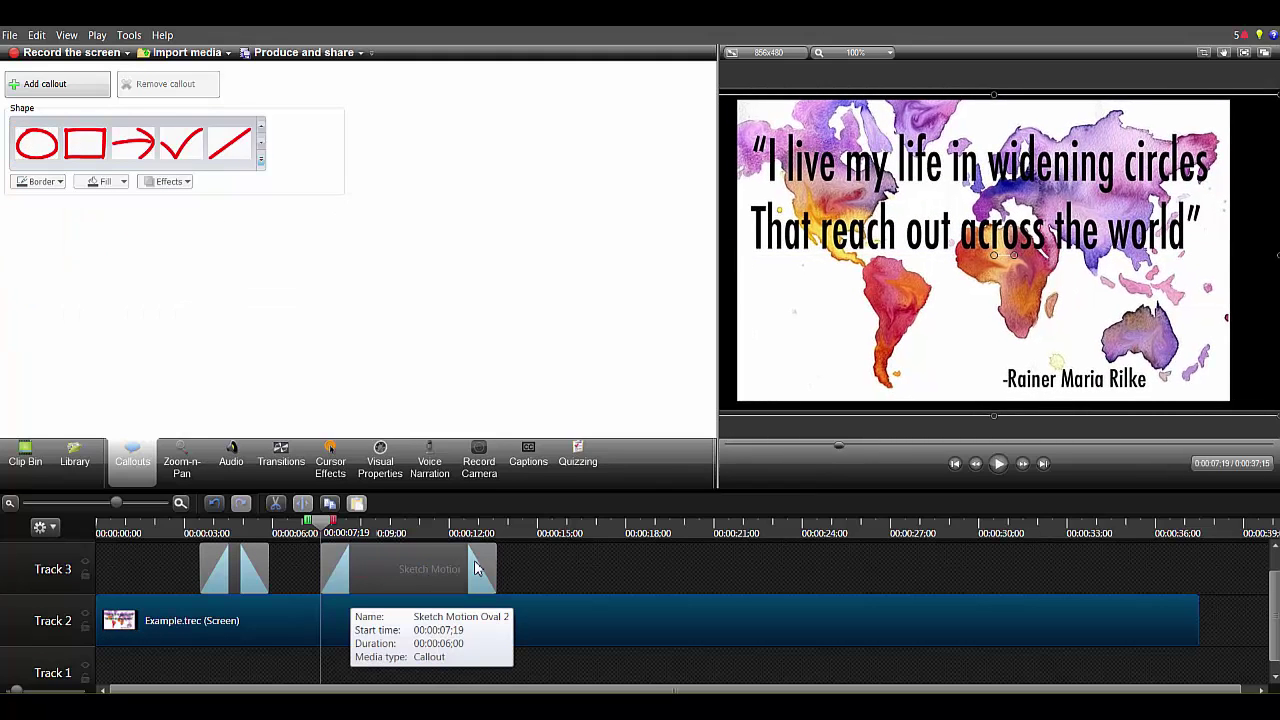
left_click_drag(490, 569, 413, 569)
left_click_drag(1020, 260, 896, 178)
left_click_drag(804, 128, 962, 179)
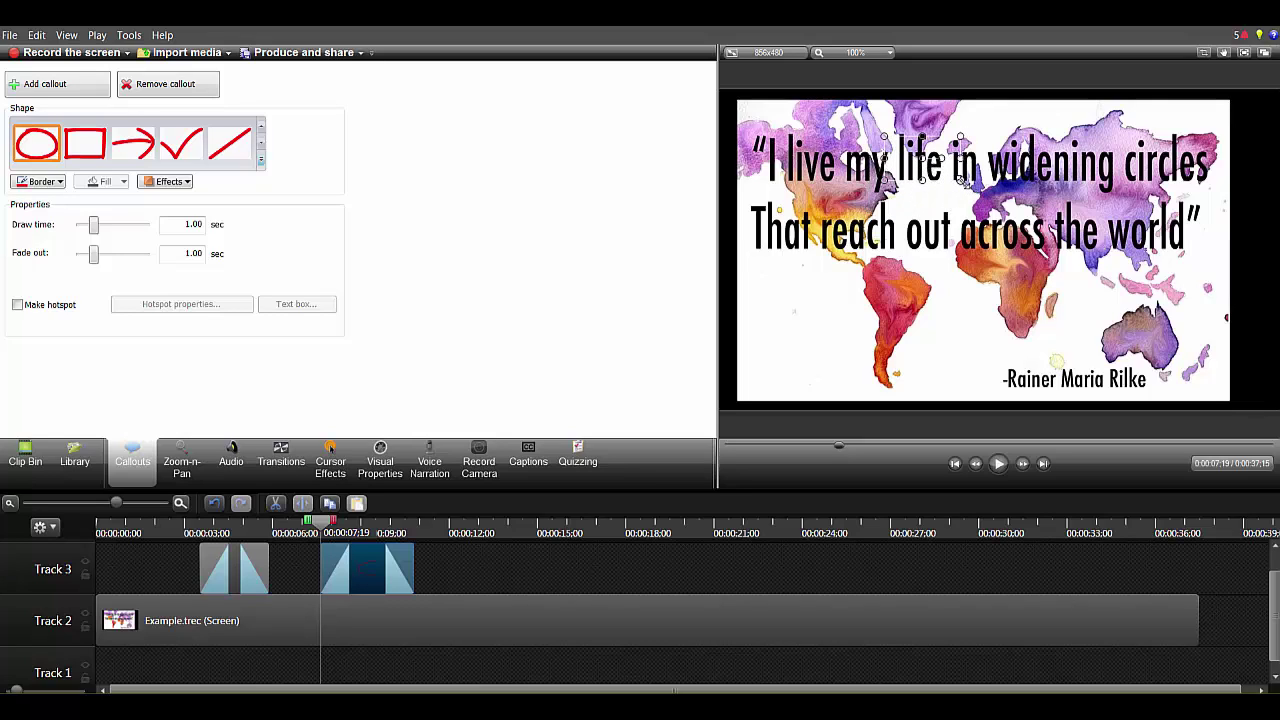
Step: Play back the oval callout's drawing animation around the word "life"
left_click(998, 464)
left_click(1000, 465)
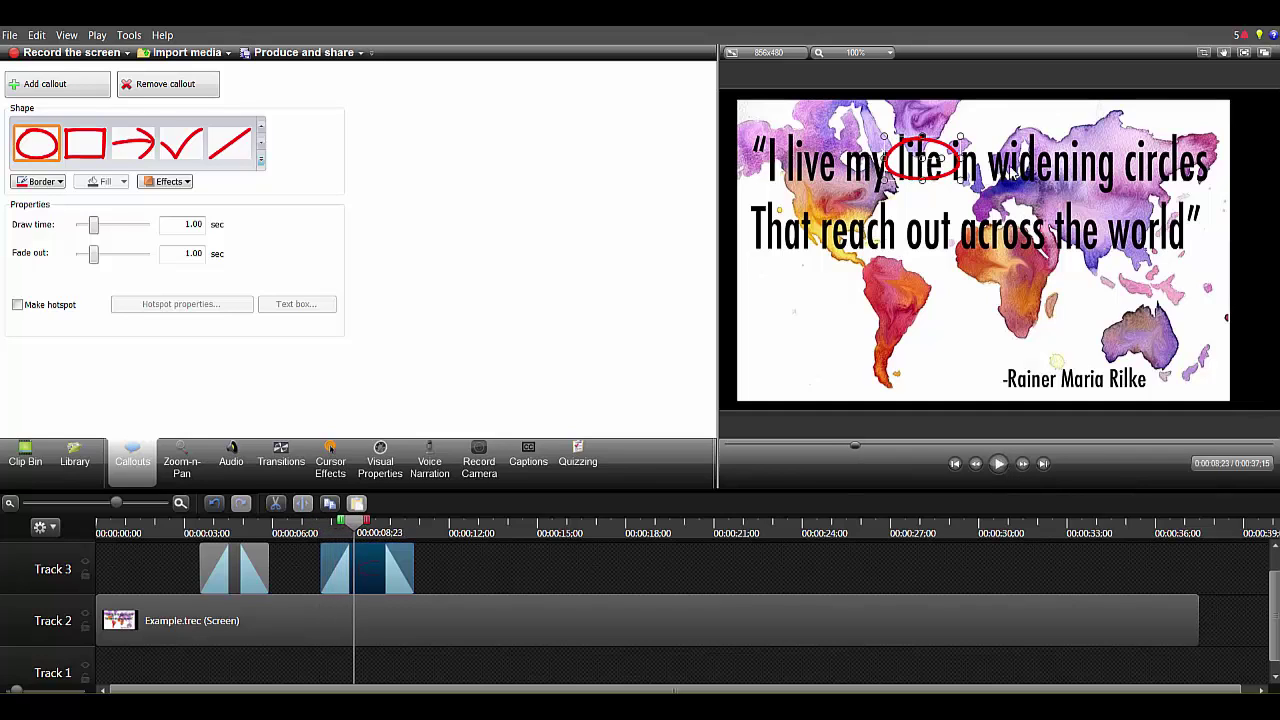
left_click_drag(961, 140, 920, 160)
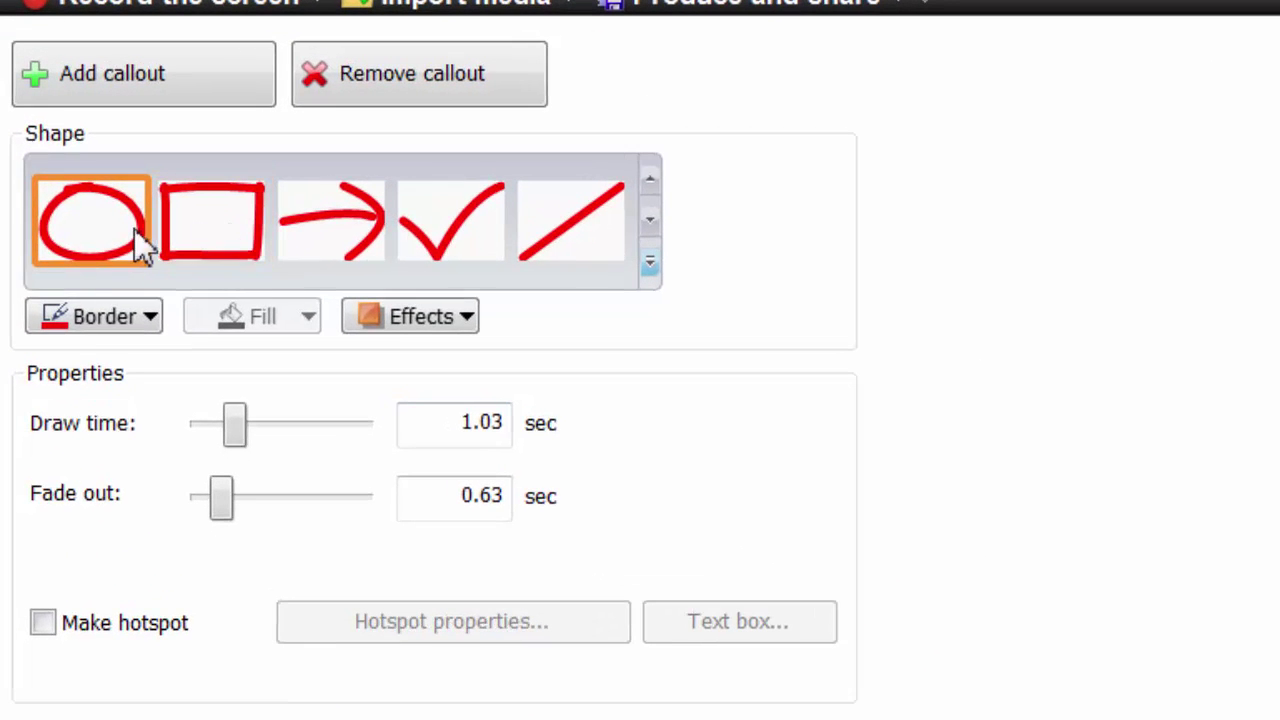
Step: Set the oval callout's draw time and fade out to 0.00 seconds
left_click(35, 149)
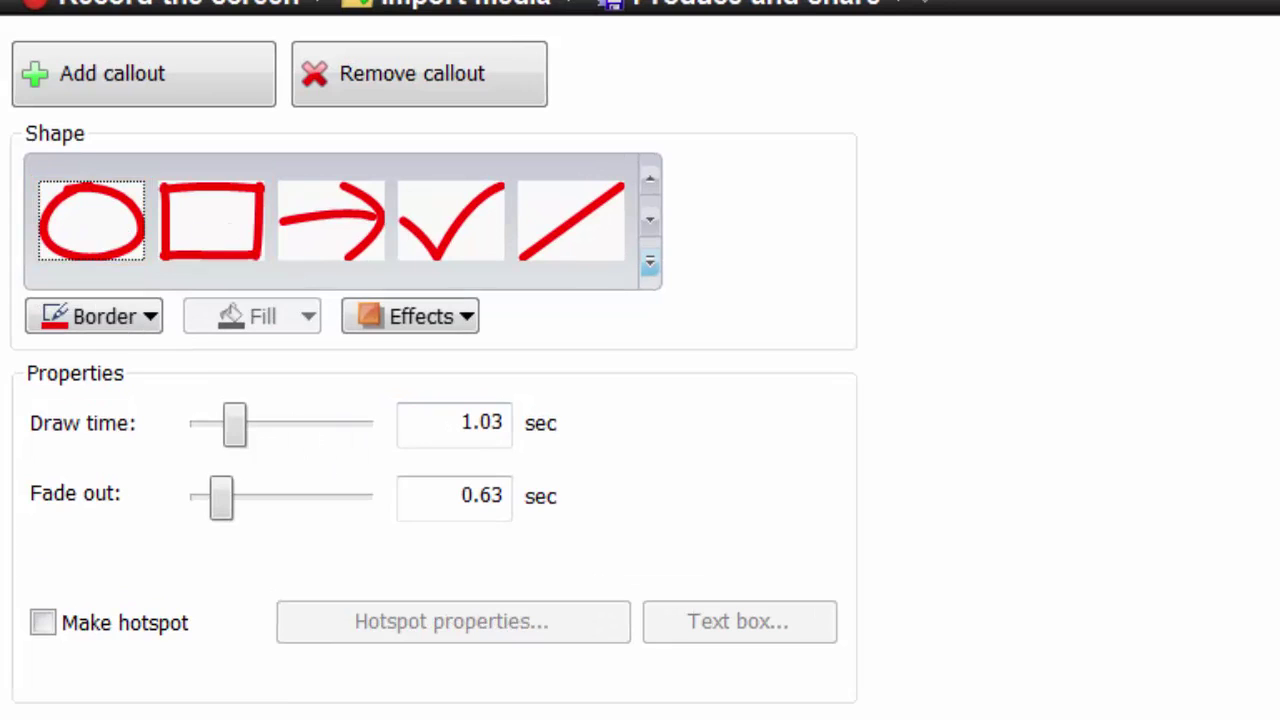
left_click_drag(236, 428, 203, 440)
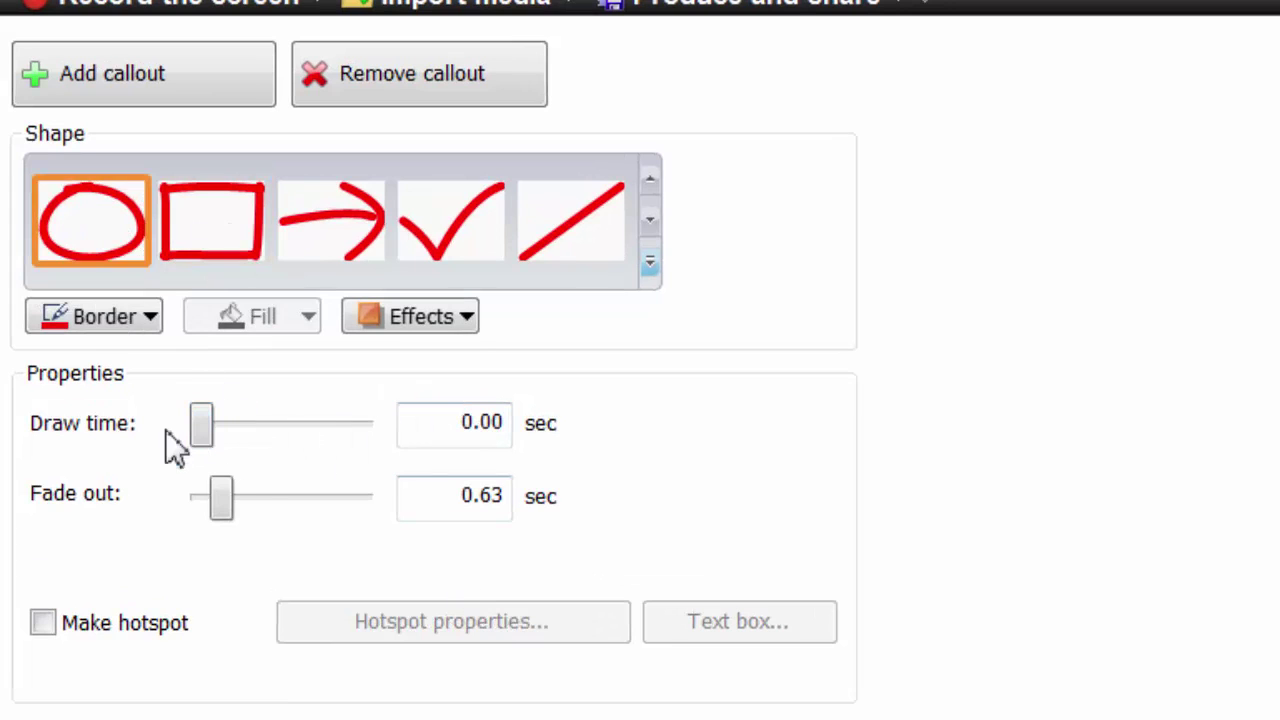
left_click_drag(222, 499, 167, 503)
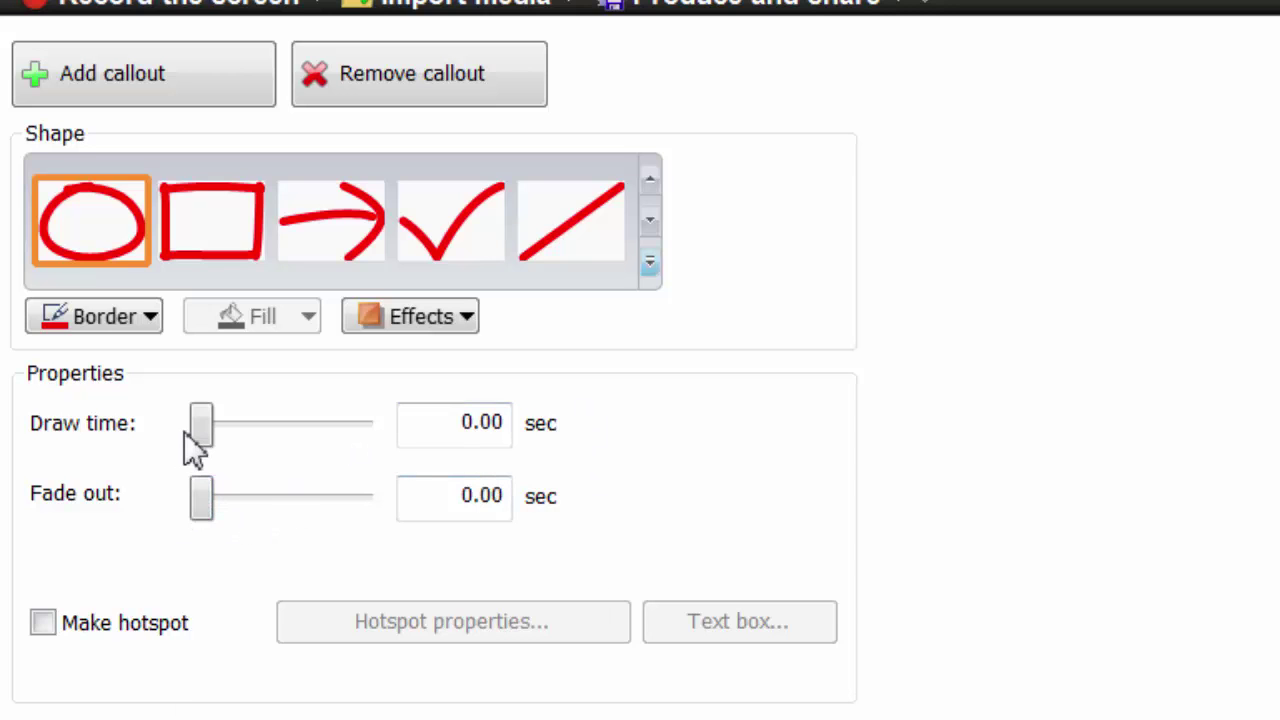
Step: Set the oval callout's draw time to 5.00 seconds, preview the slow drawing, and return the draw time to 0.00
mouse_move(217, 432)
left_mouse_down()
mouse_move(337, 440)
mouse_move(350, 458)
left_mouse_up()
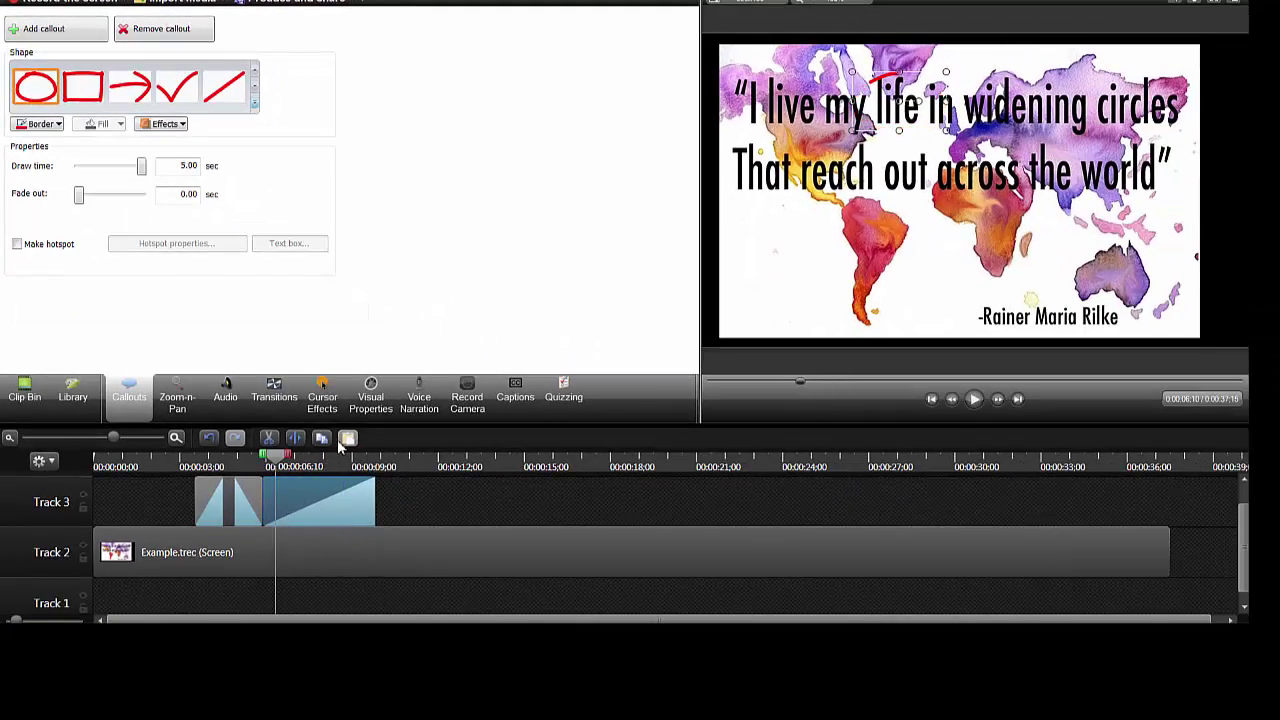
left_click(974, 398)
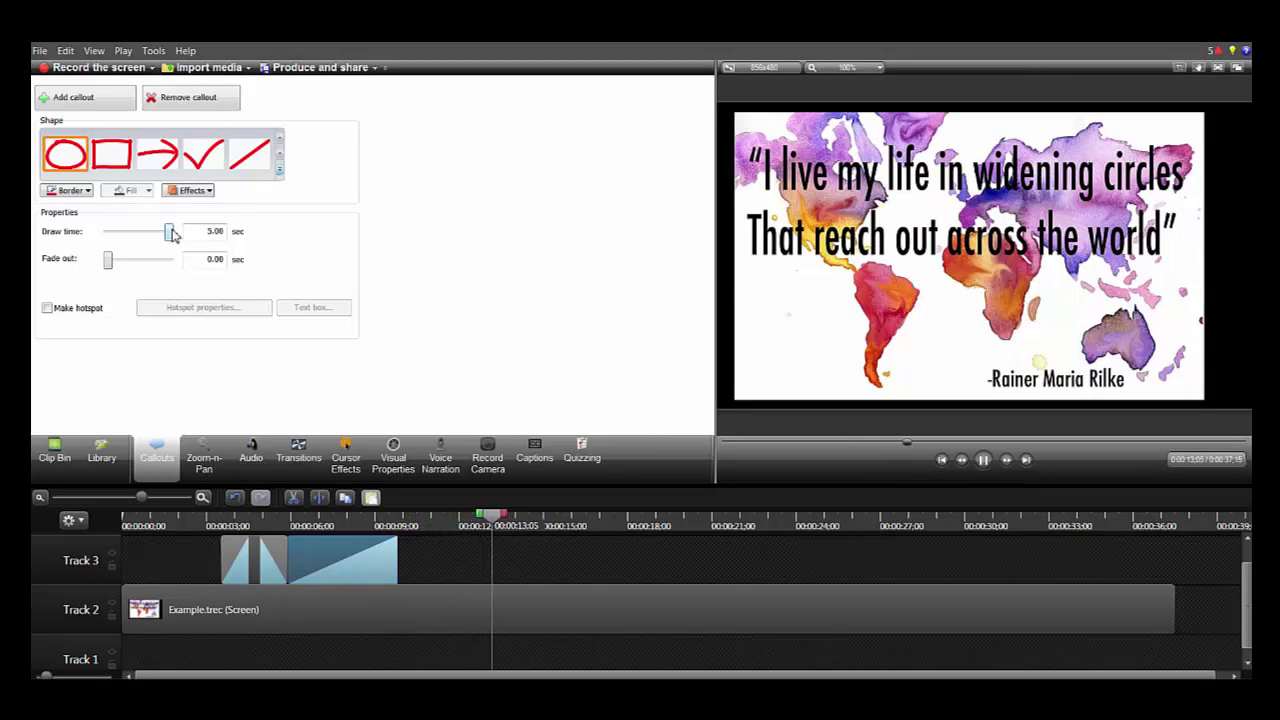
left_click_drag(170, 232, 100, 235)
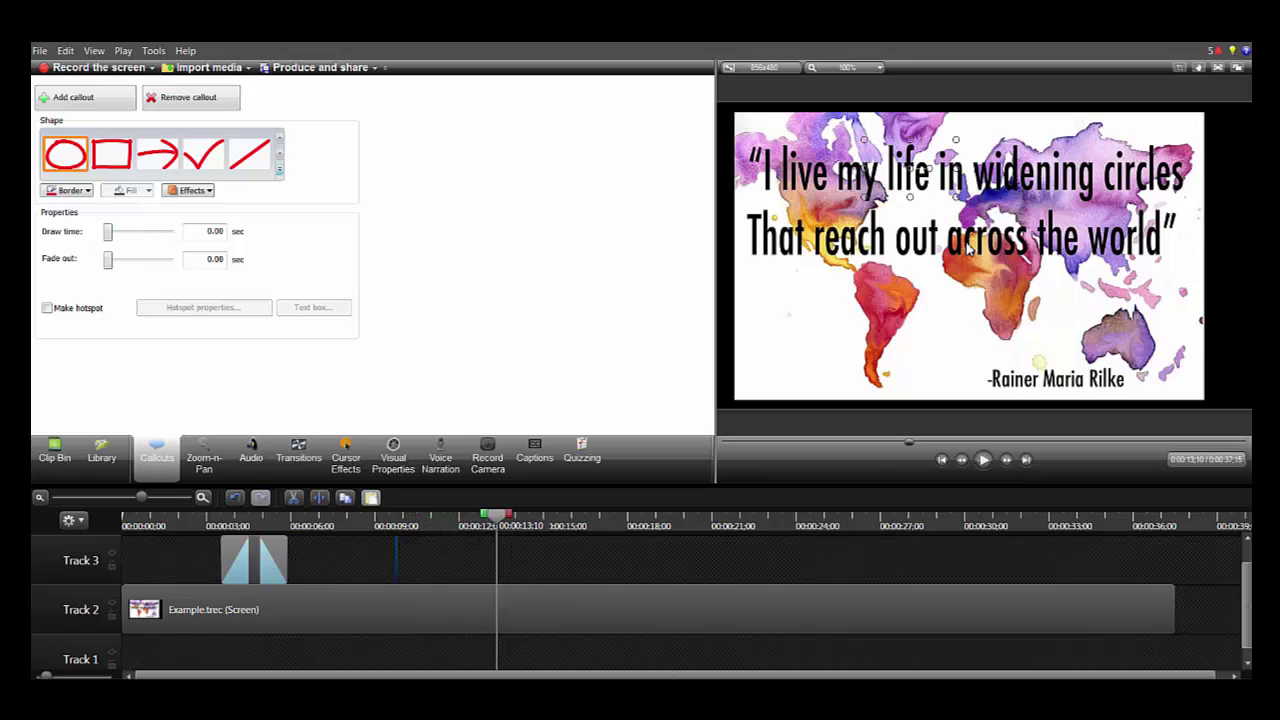
Step: Add a Blur callout at 00:00:13;10 on Track 3 and fit it over the word "widening"
left_click(280, 171)
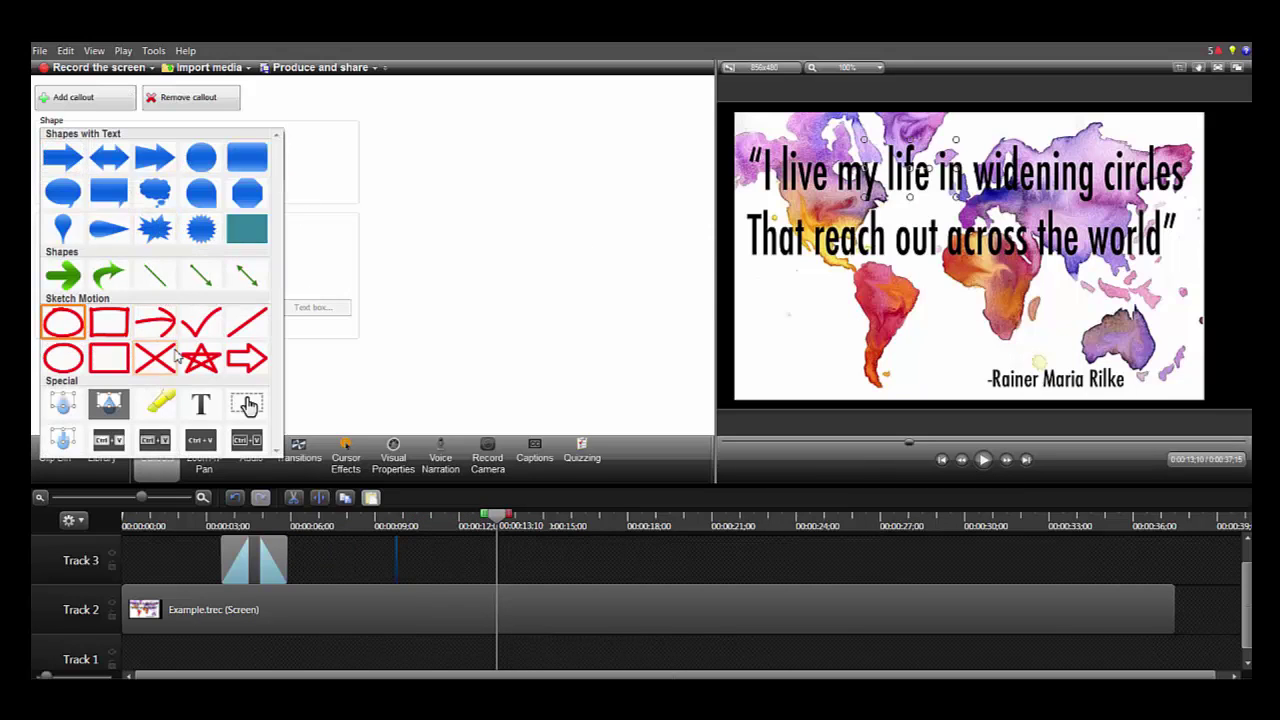
left_click(62, 408)
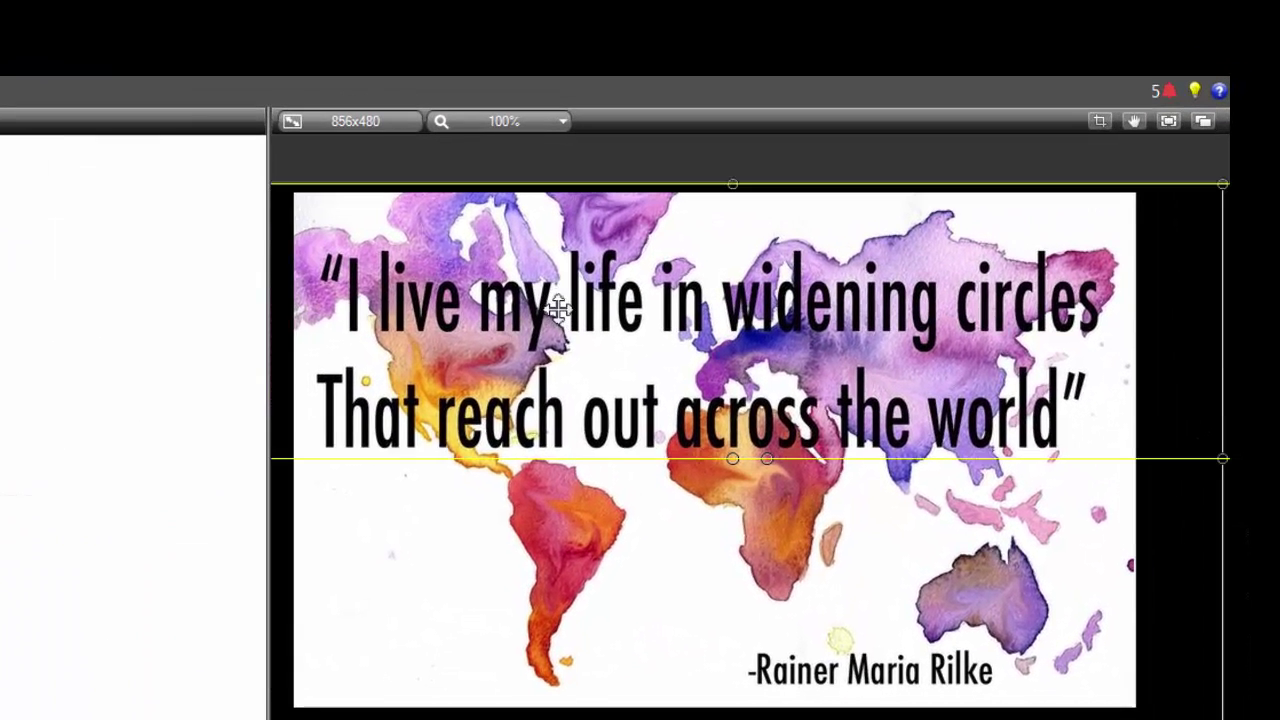
mouse_move(743, 457)
left_mouse_down()
mouse_move(733, 450)
mouse_move(754, 457)
mouse_move(737, 460)
left_mouse_up()
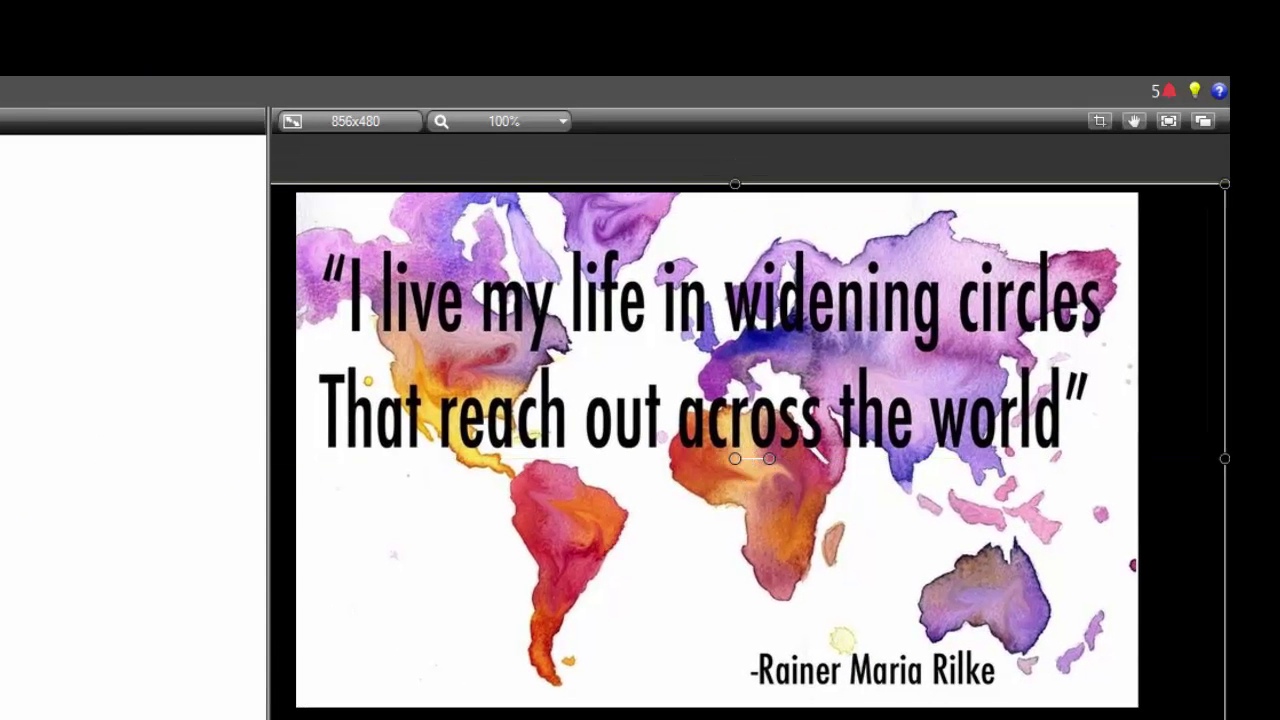
left_click_drag(729, 484, 488, 330)
left_click_drag(389, 235, 468, 308)
left_click_drag(543, 356, 803, 313)
left_click_drag(893, 335, 941, 362)
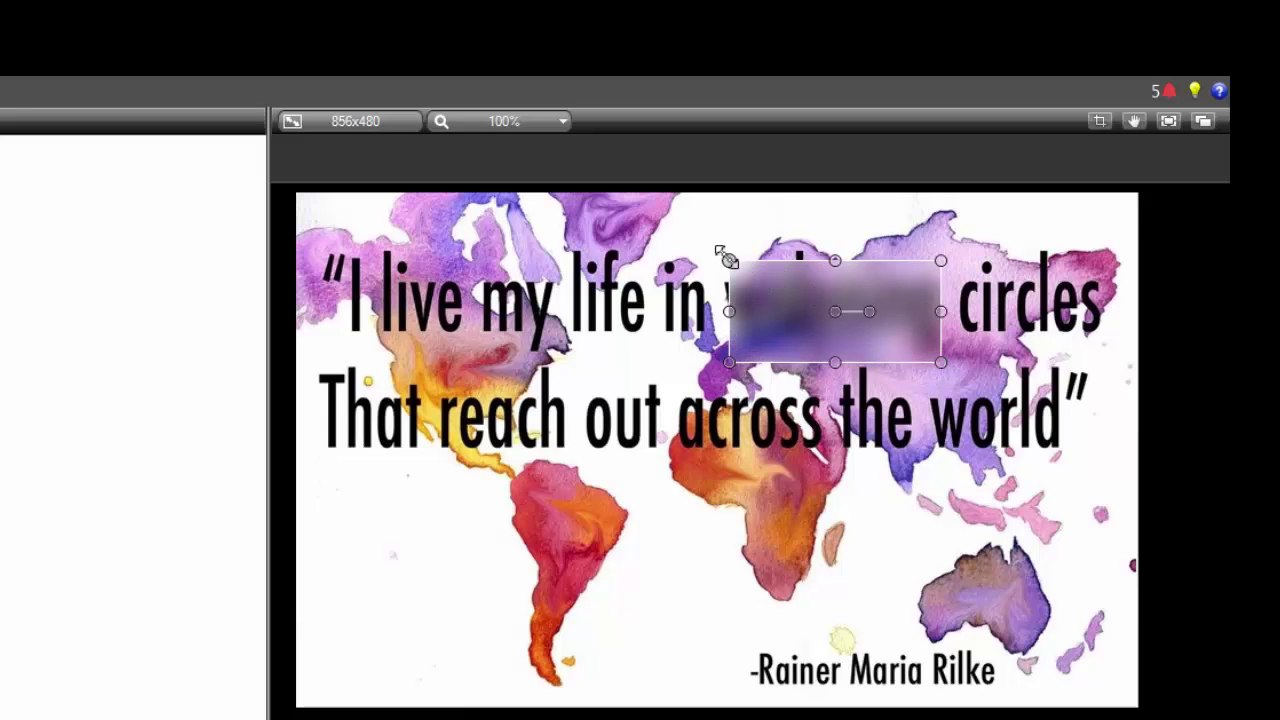
left_click_drag(728, 258, 717, 254)
left_click_drag(826, 258, 820, 249)
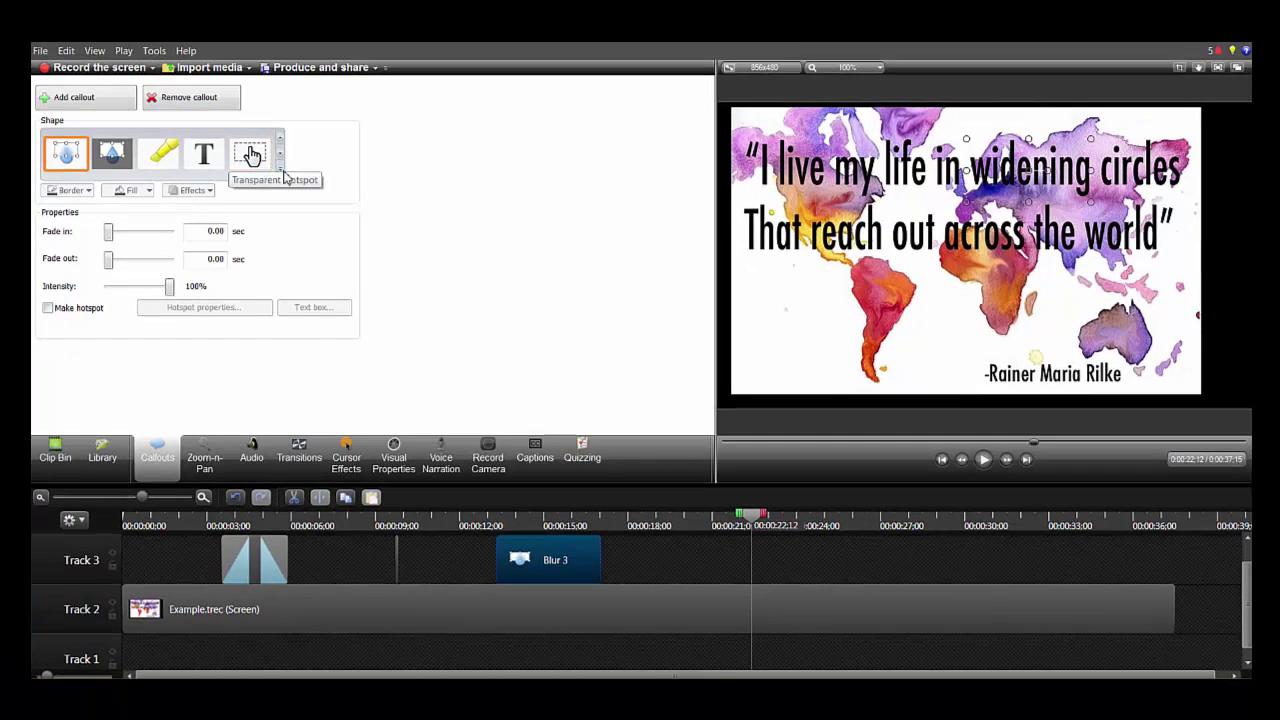
Step: Change the blur callout's shape to Simple Rectangle and deselect it
left_click(270, 160)
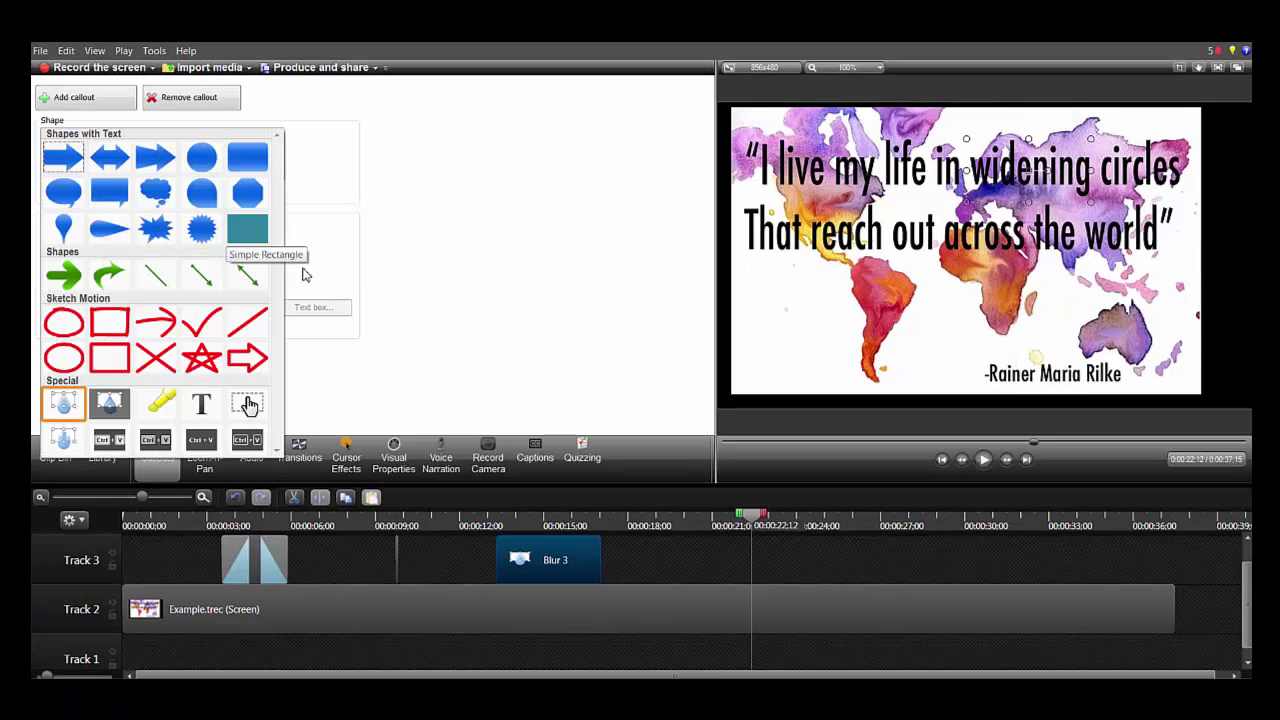
left_click(247, 229)
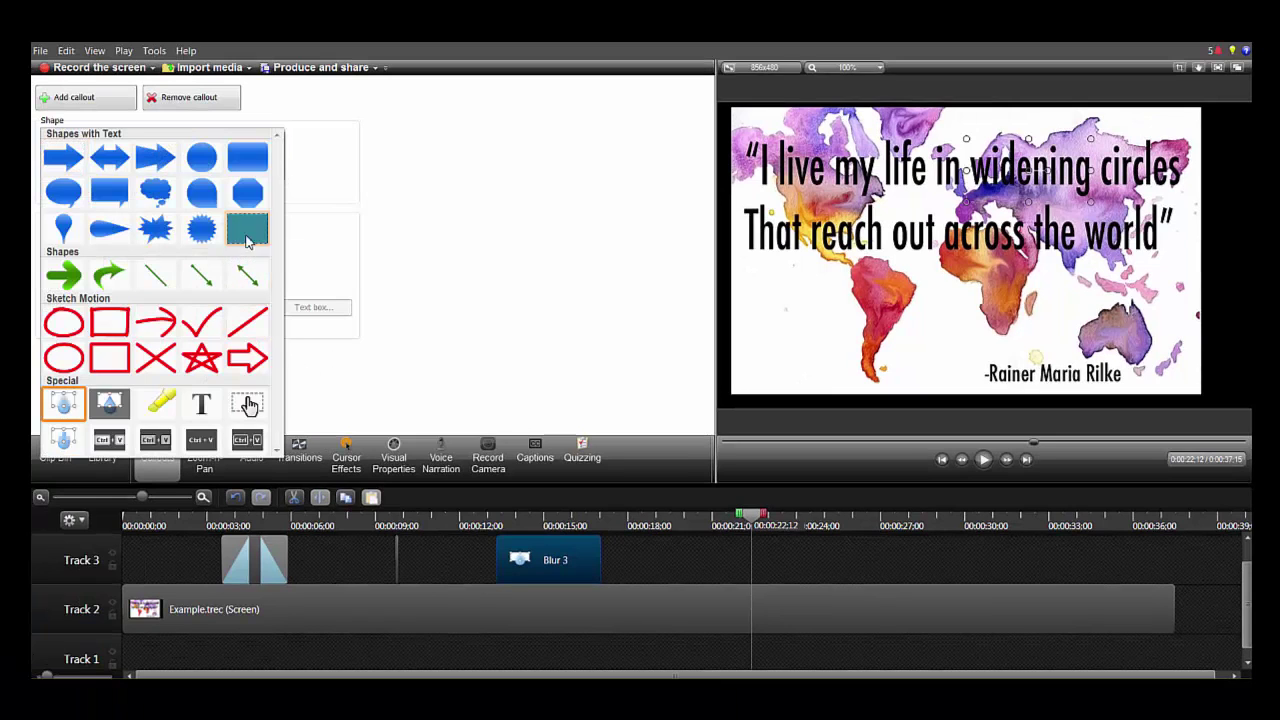
left_click(766, 268)
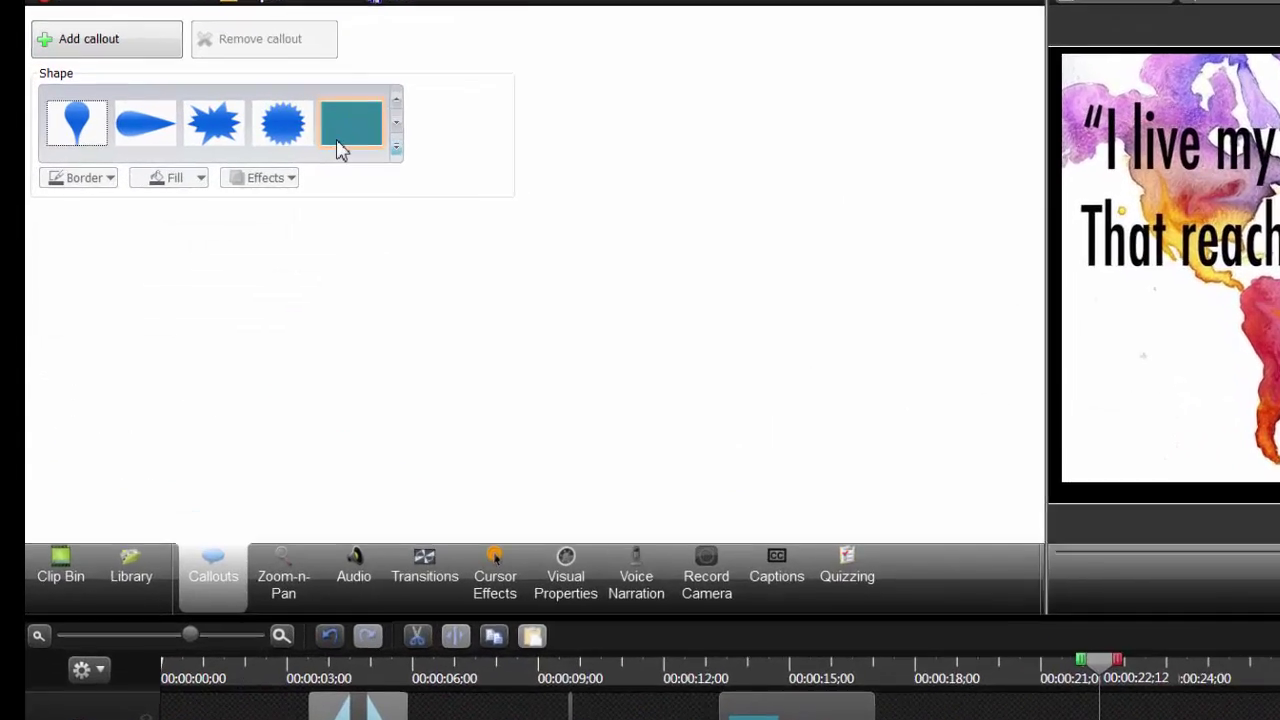
Step: Add a Simple Rectangle callout at 00:00:22;12 on Track 3 with the text "Type right here!"
left_click(258, 158)
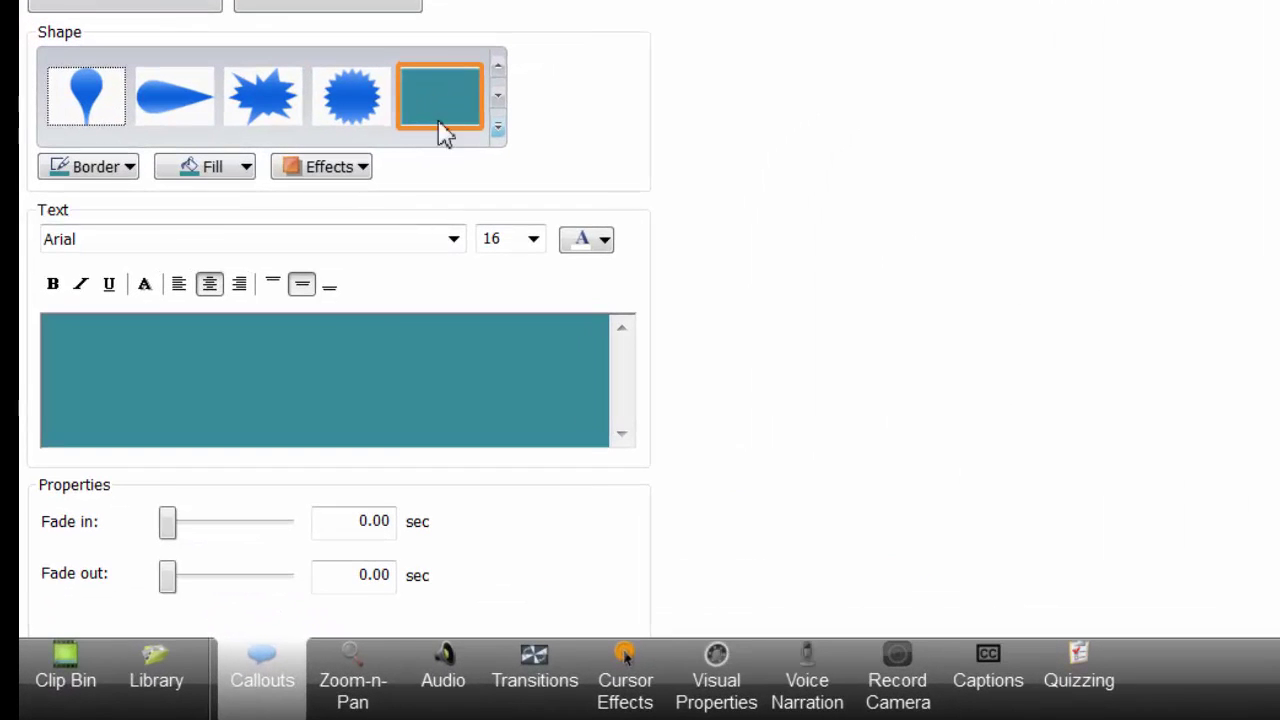
type("T")
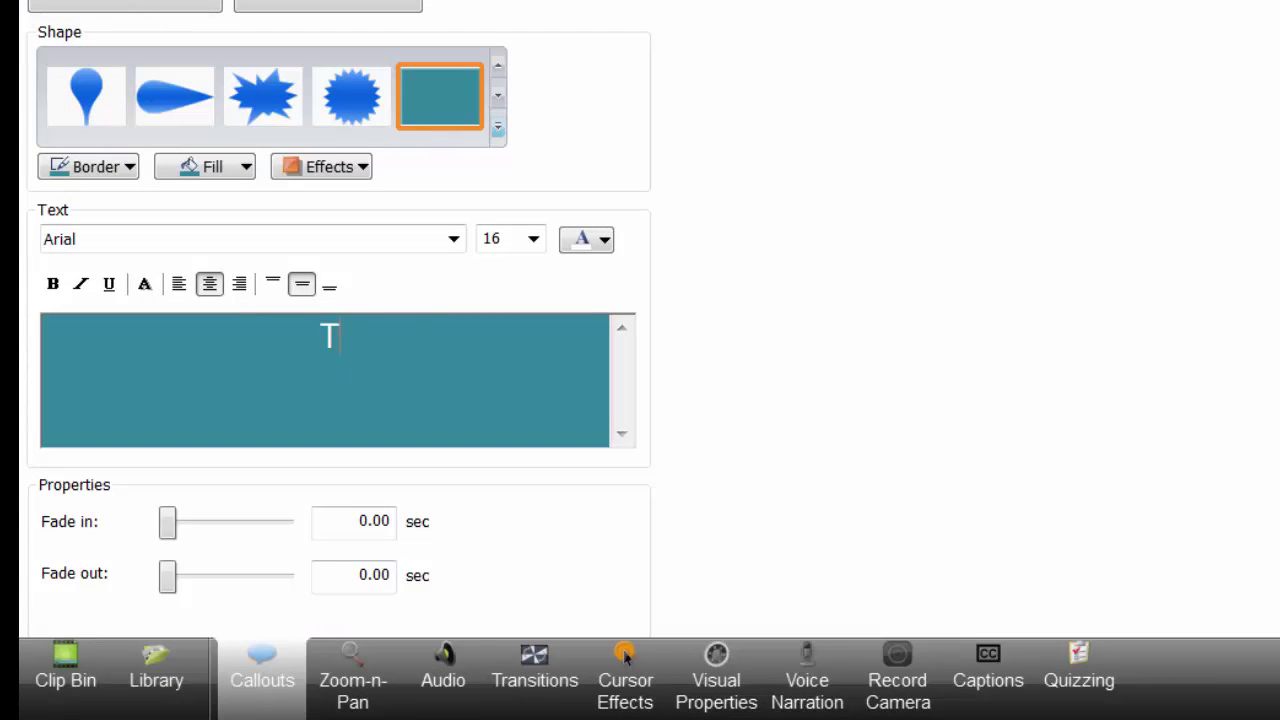
type("ype right here!")
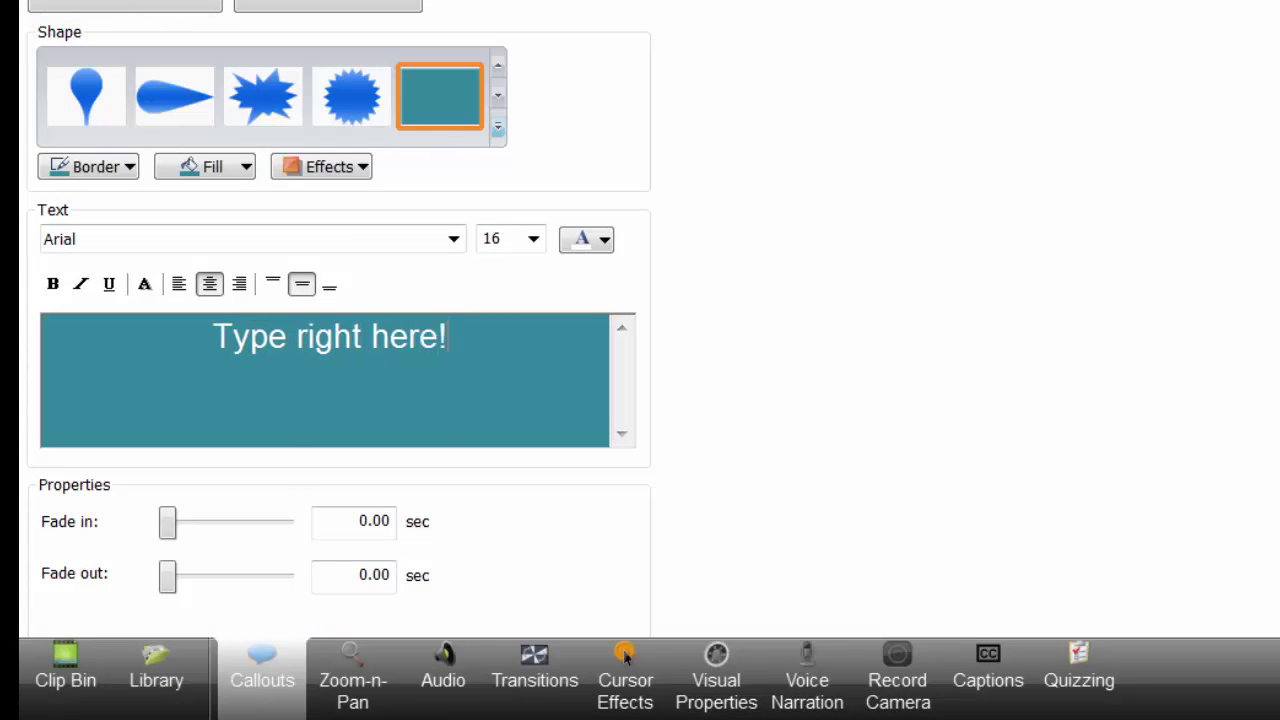
Step: Try a white fill on the text callout, settle on black, and set its border to white
left_click(208, 167)
left_click(163, 228)
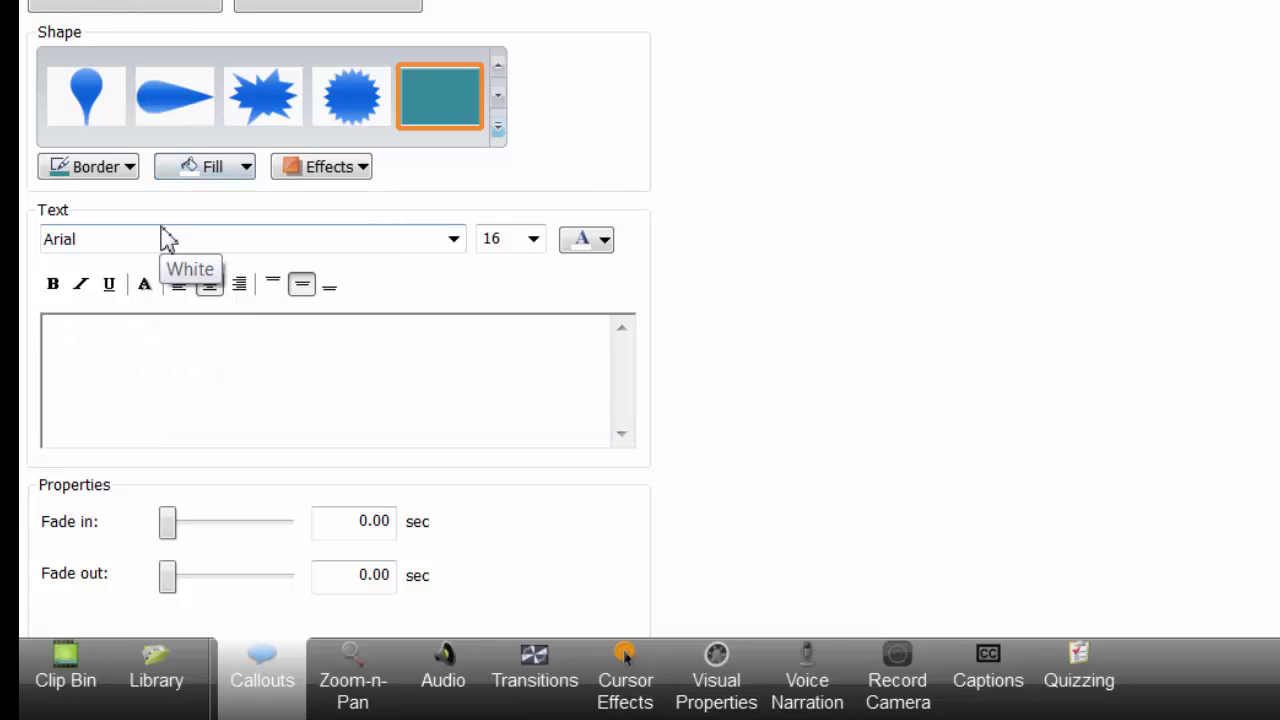
left_click(214, 172)
left_click(187, 228)
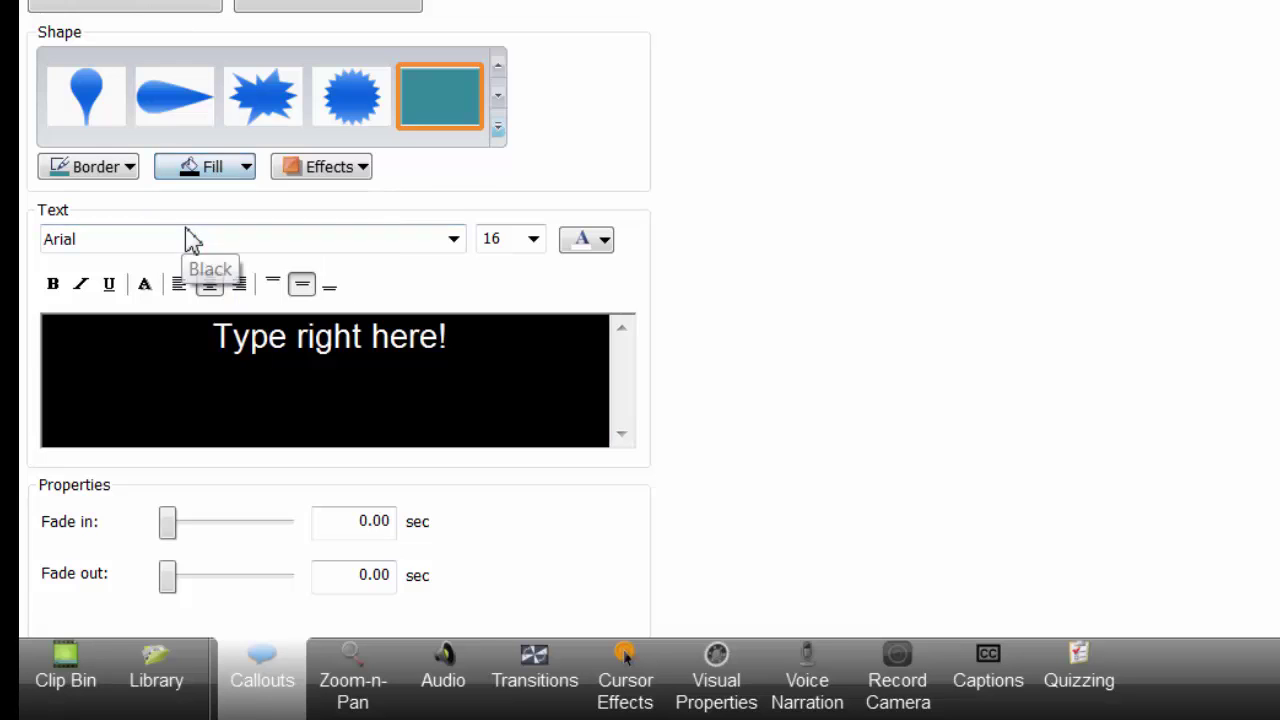
left_click(112, 166)
left_click(52, 228)
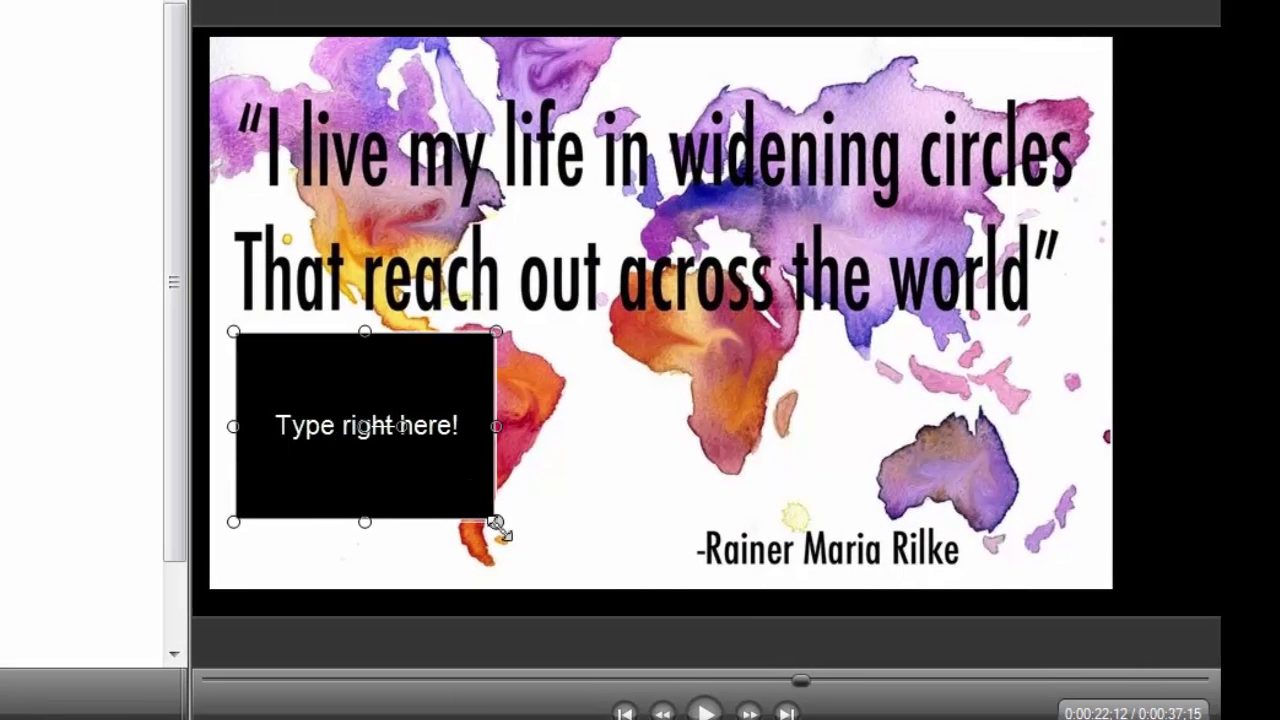
Step: Enlarge the text callout below the quote and append "Examples, directions..." to its text
left_click_drag(497, 521, 665, 557)
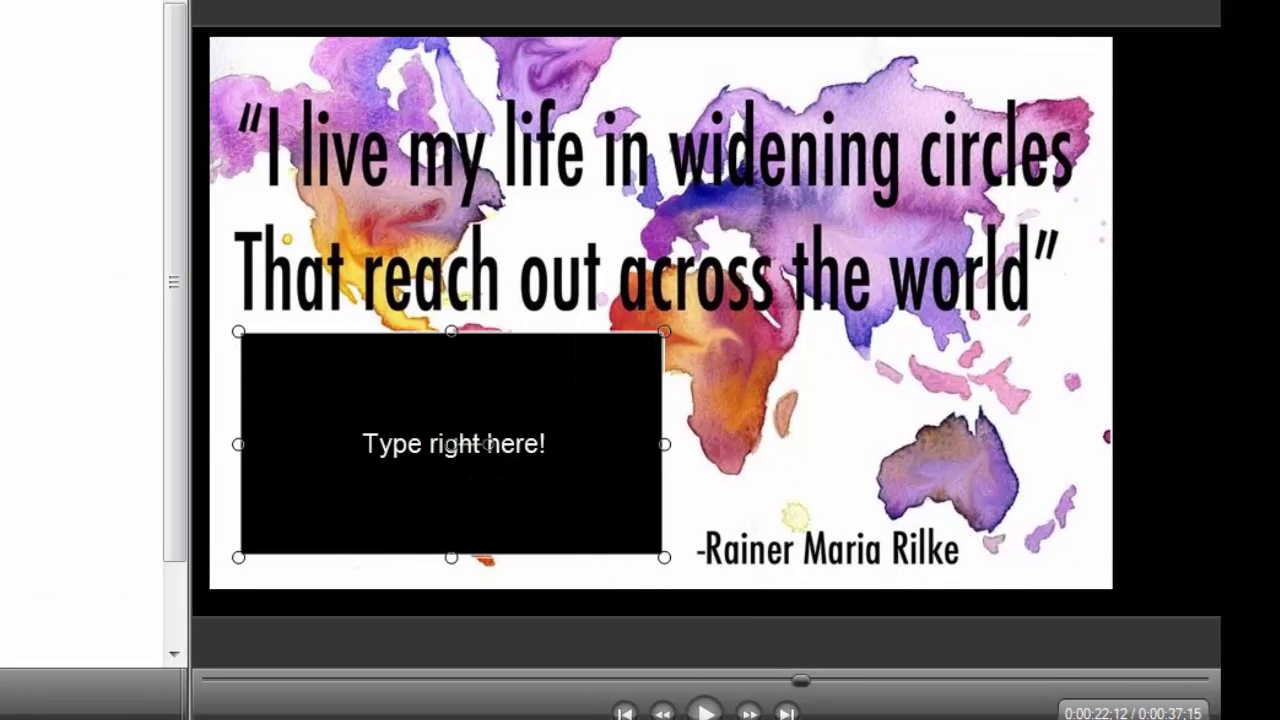
type("Examples, dire")
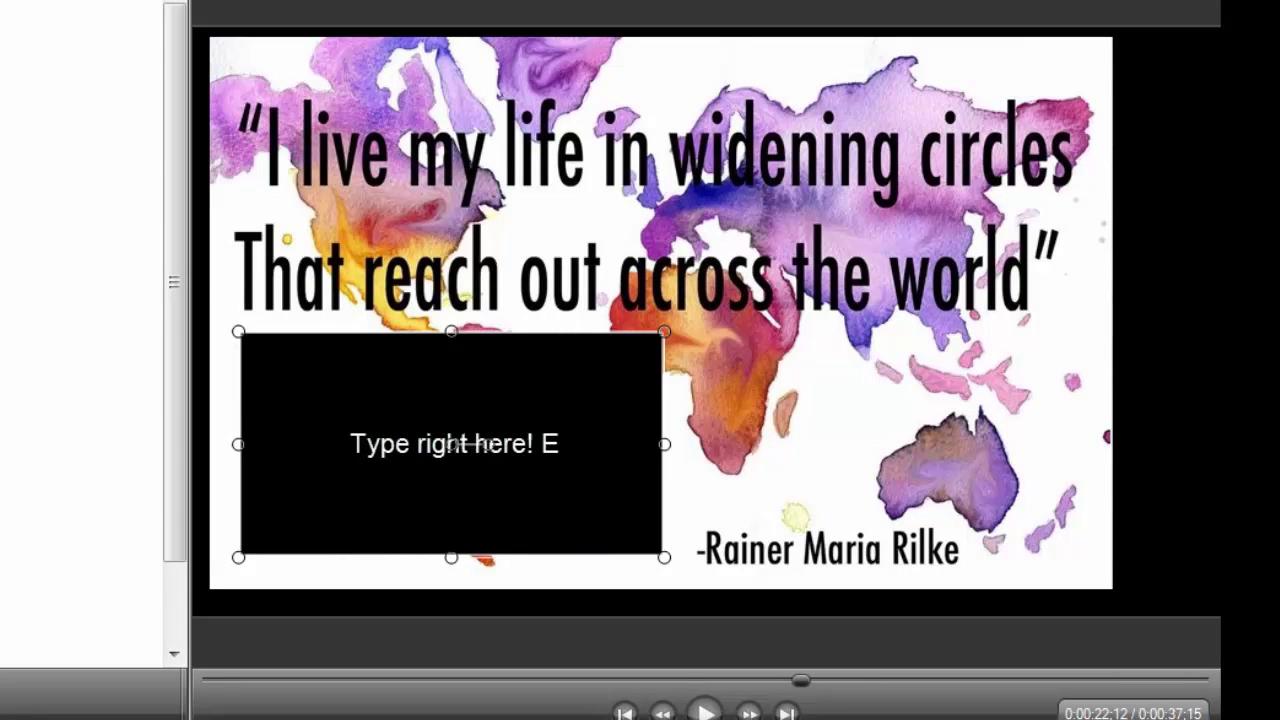
type("ctions...")
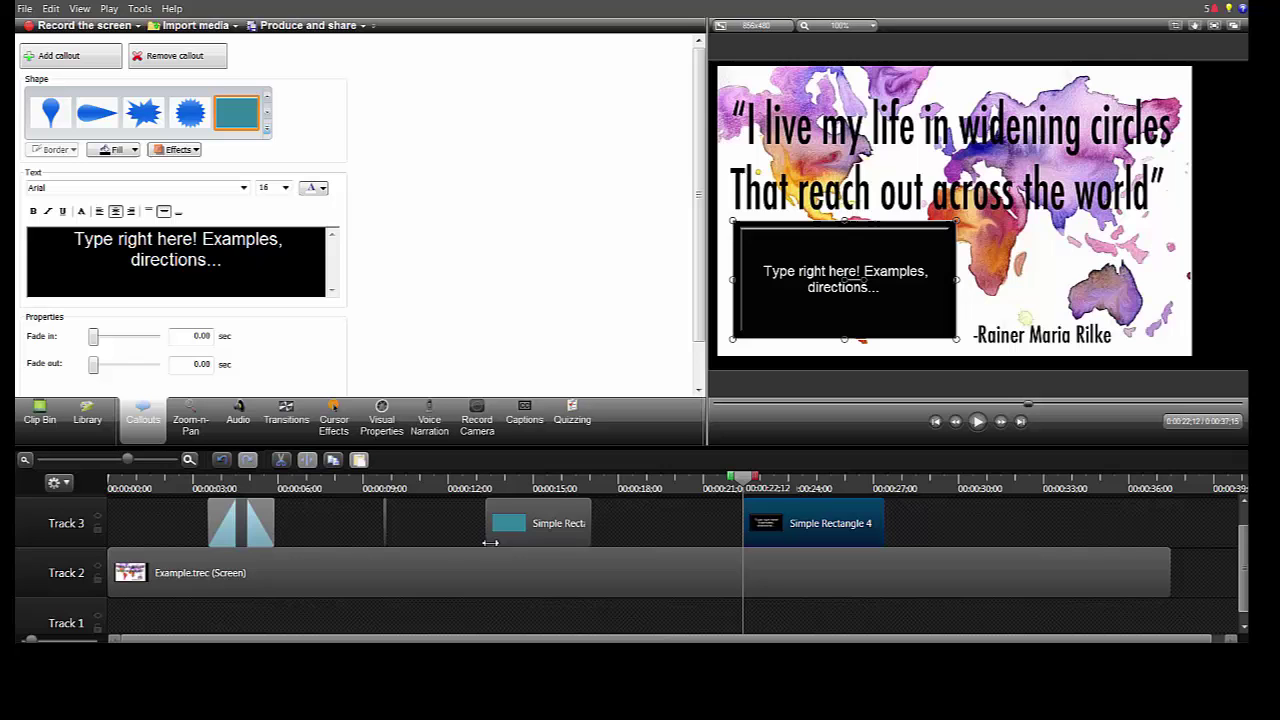
Step: Delete the teal rectangle callout near 00:00:13;10 on Track 3 and select the black text callout
left_click(500, 530)
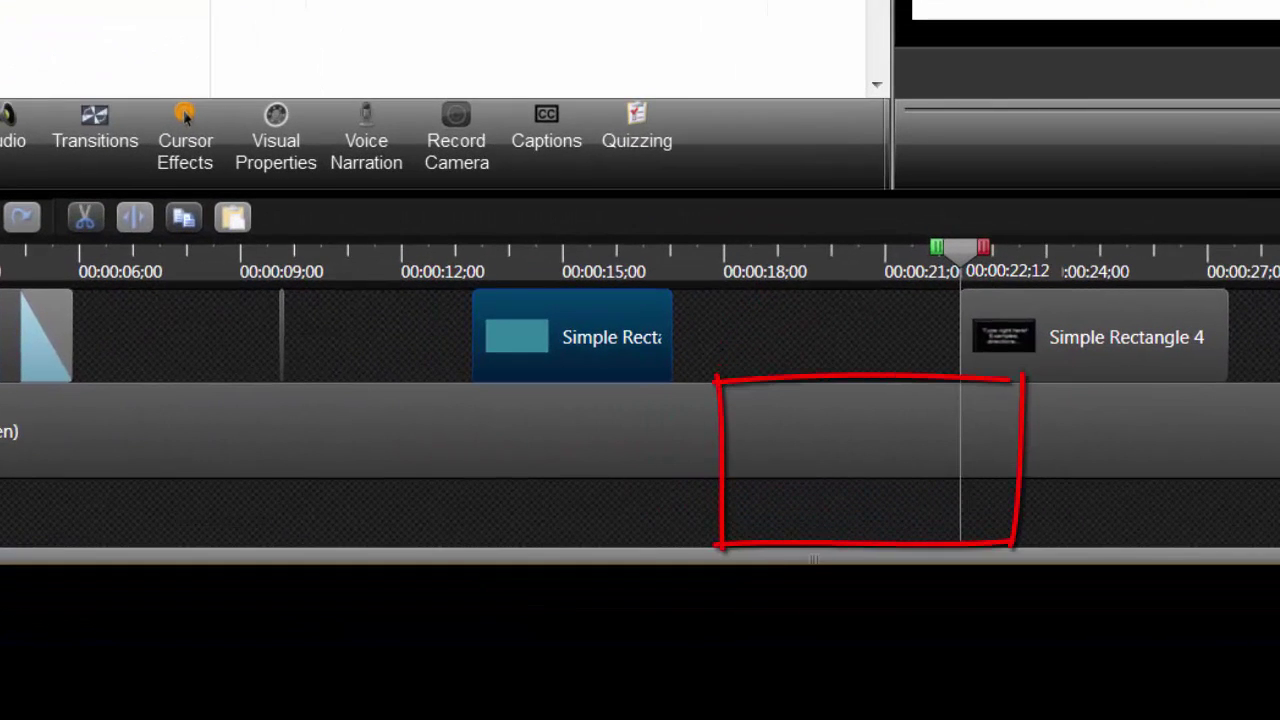
key("Delete")
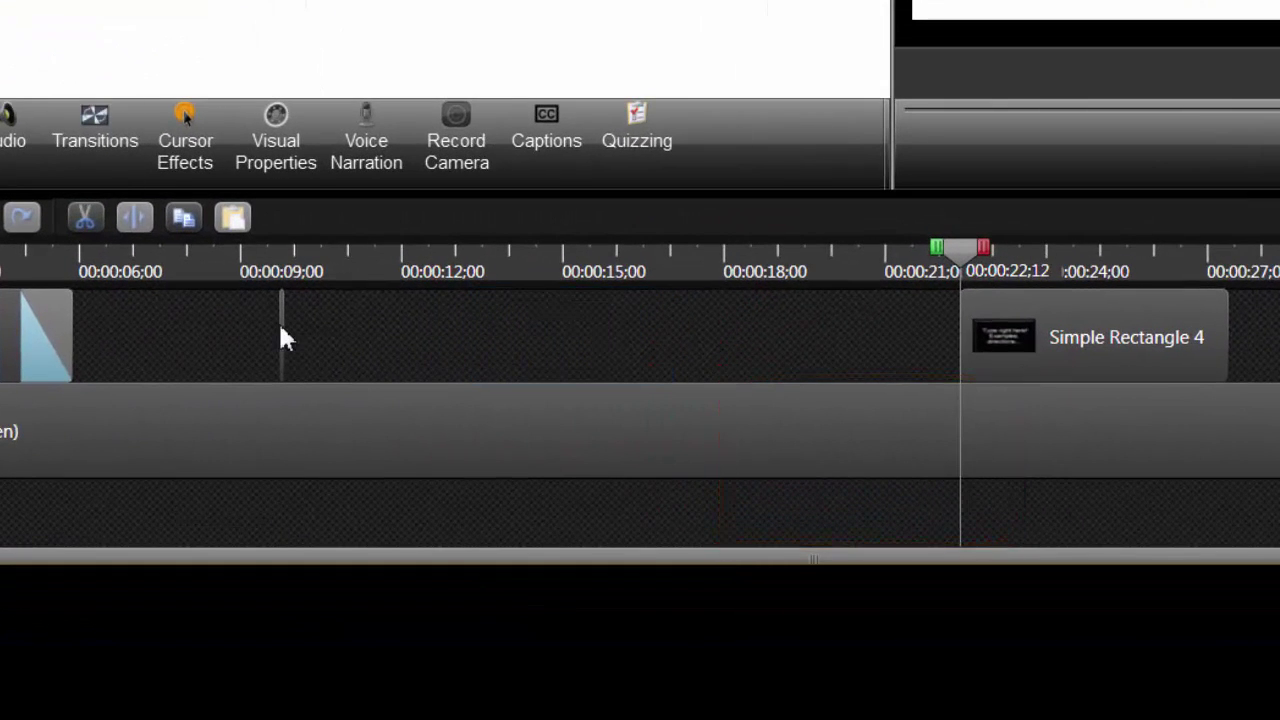
left_click(1083, 334)
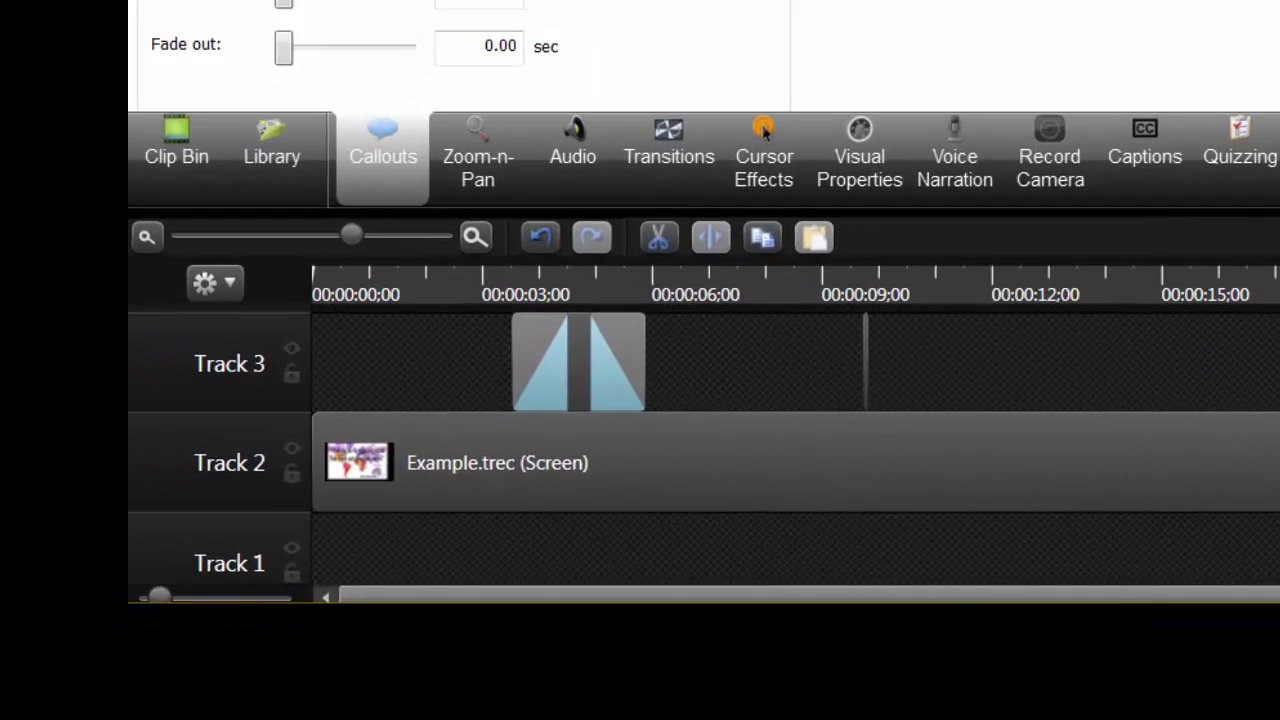
Step: Place Simple Title - Dark Blue from the Title Clips - Simple library after Example.trec on Track 2, and trim Example.trec's start to 00:00:01;07
left_click(257, 177)
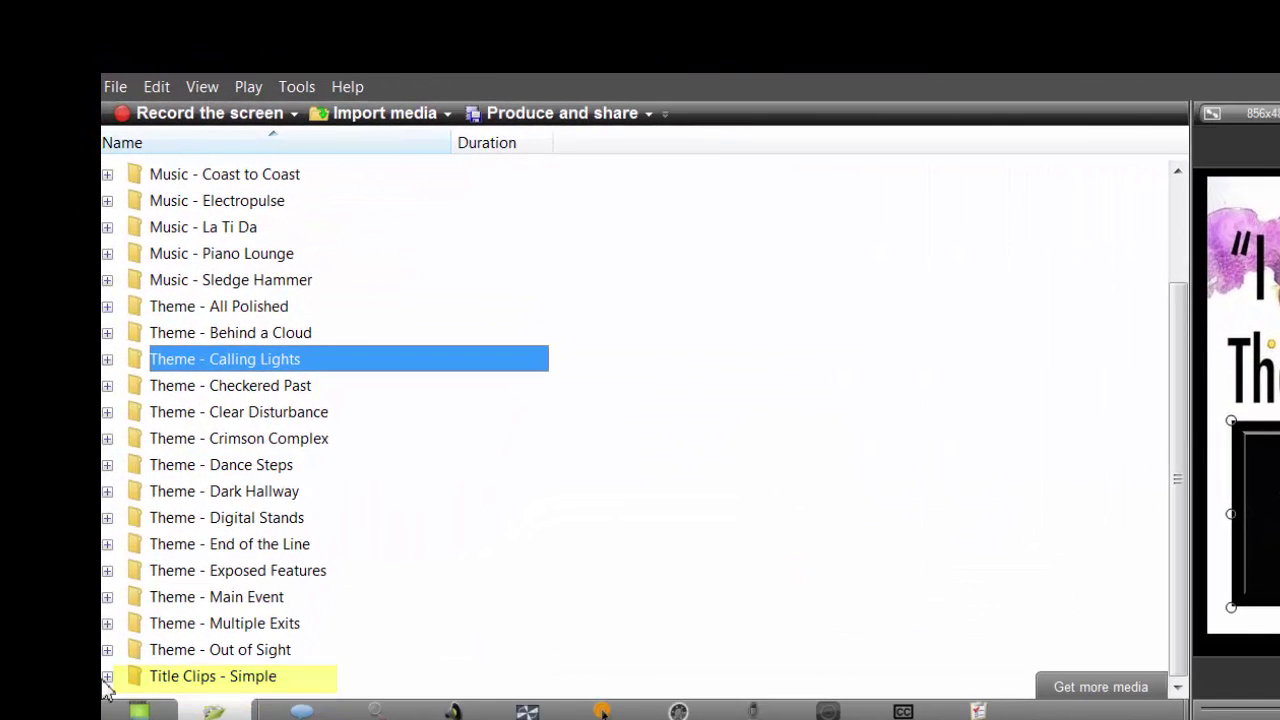
left_click(93, 588)
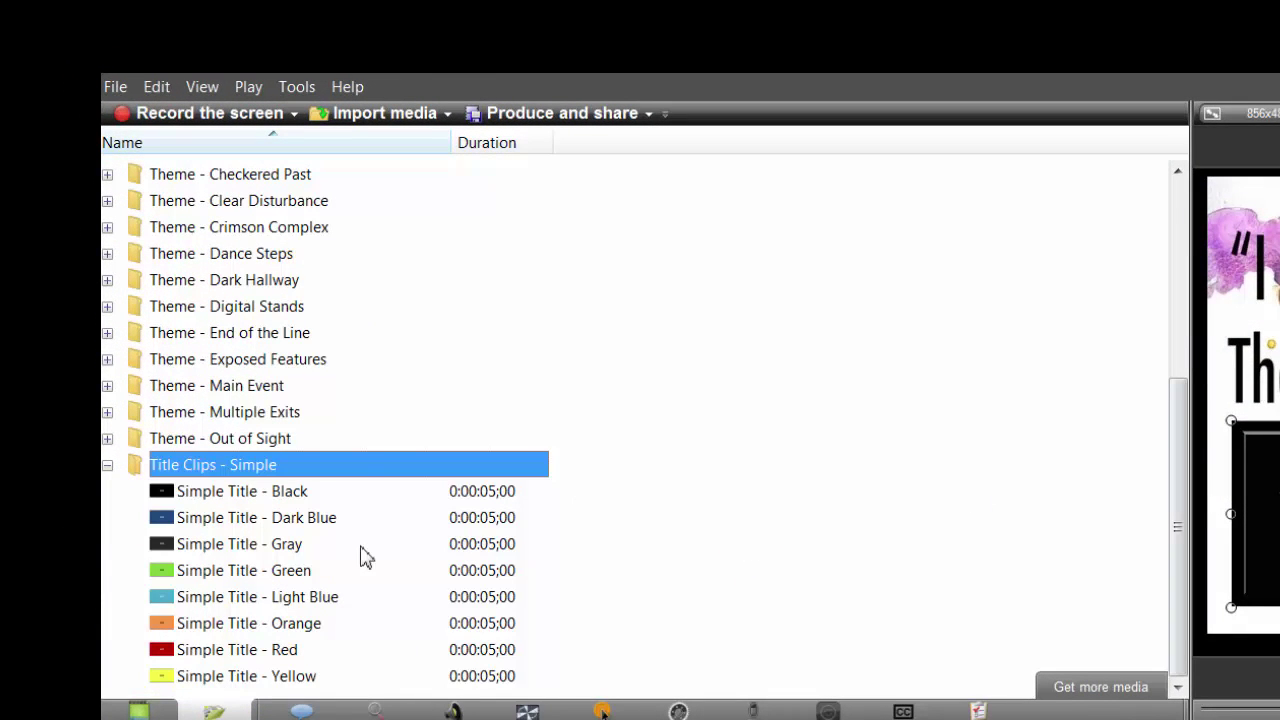
left_click(322, 520)
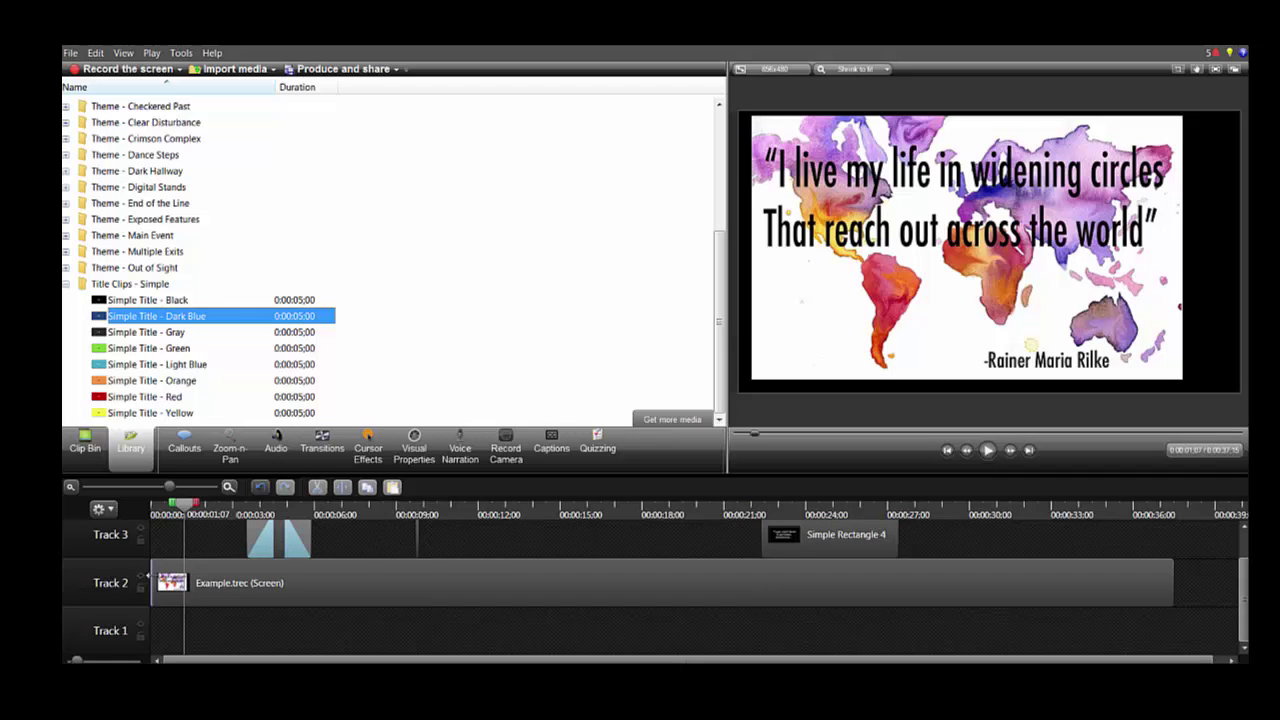
left_click_drag(175, 583, 215, 583)
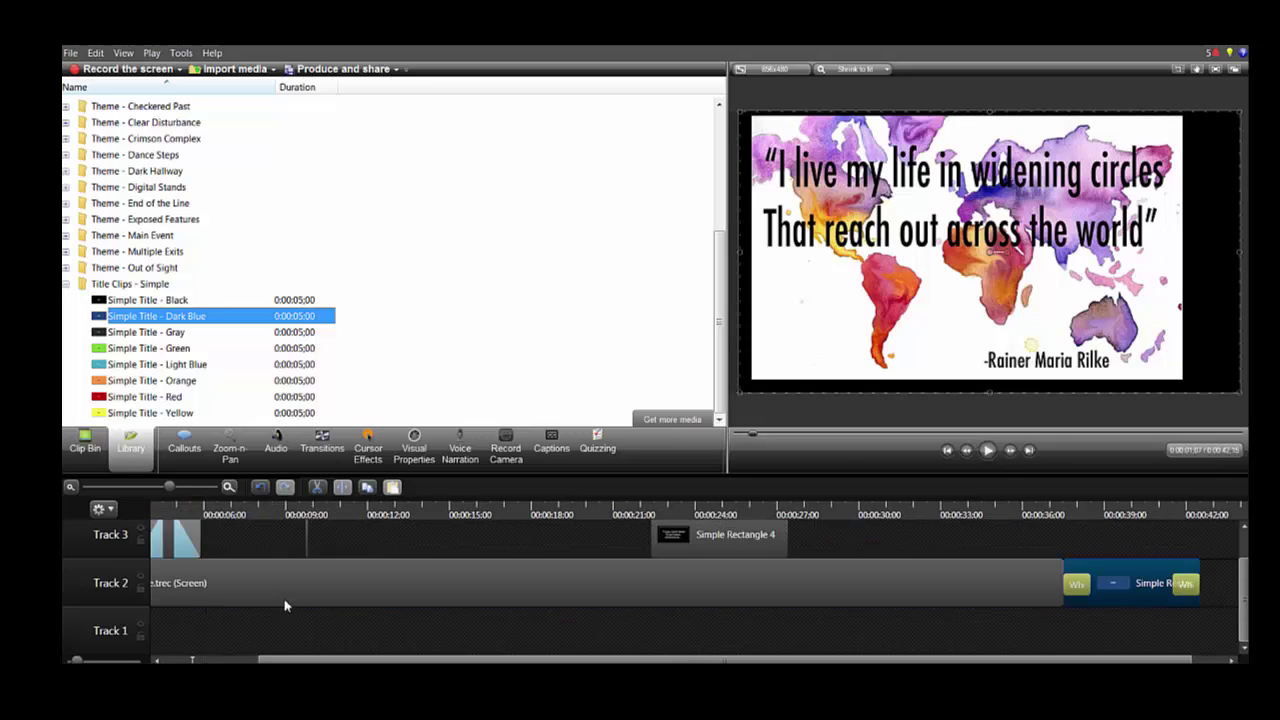
Step: Try shortening Example.trec to end at the oval callout, moving the dark blue title against it and stretching the title across the gap
left_click(903, 578)
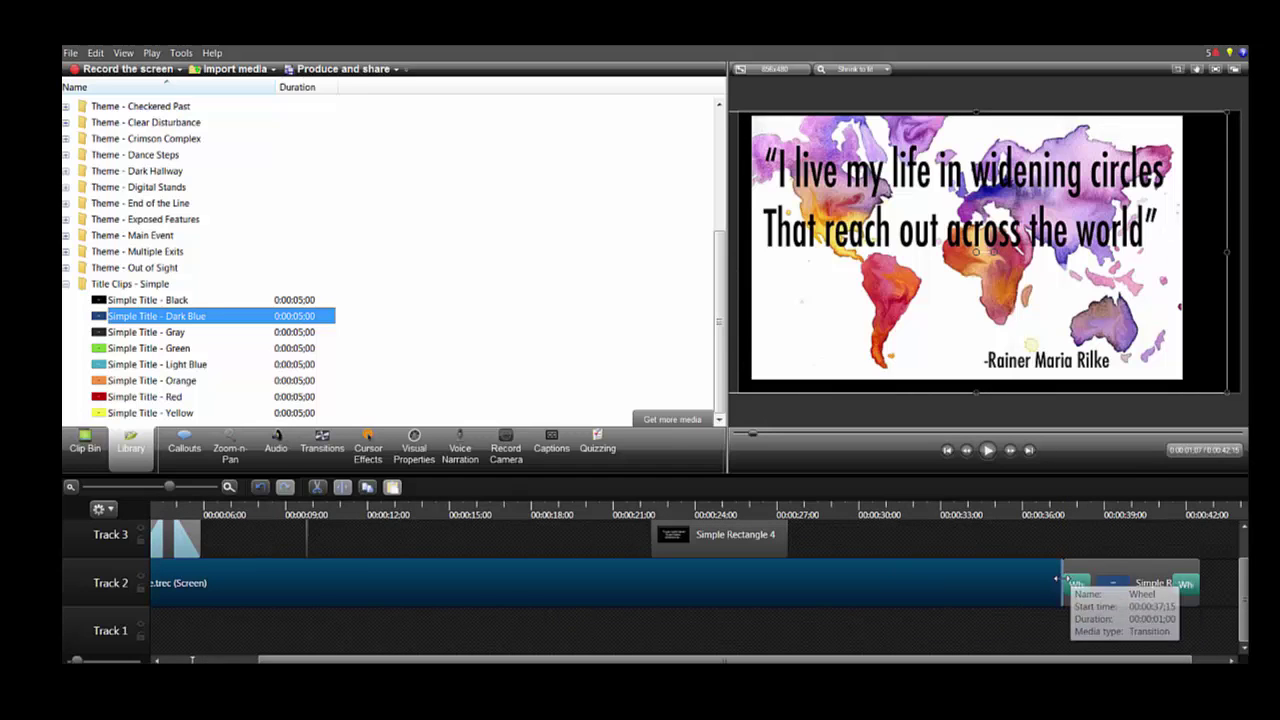
left_click_drag(1060, 578, 306, 498)
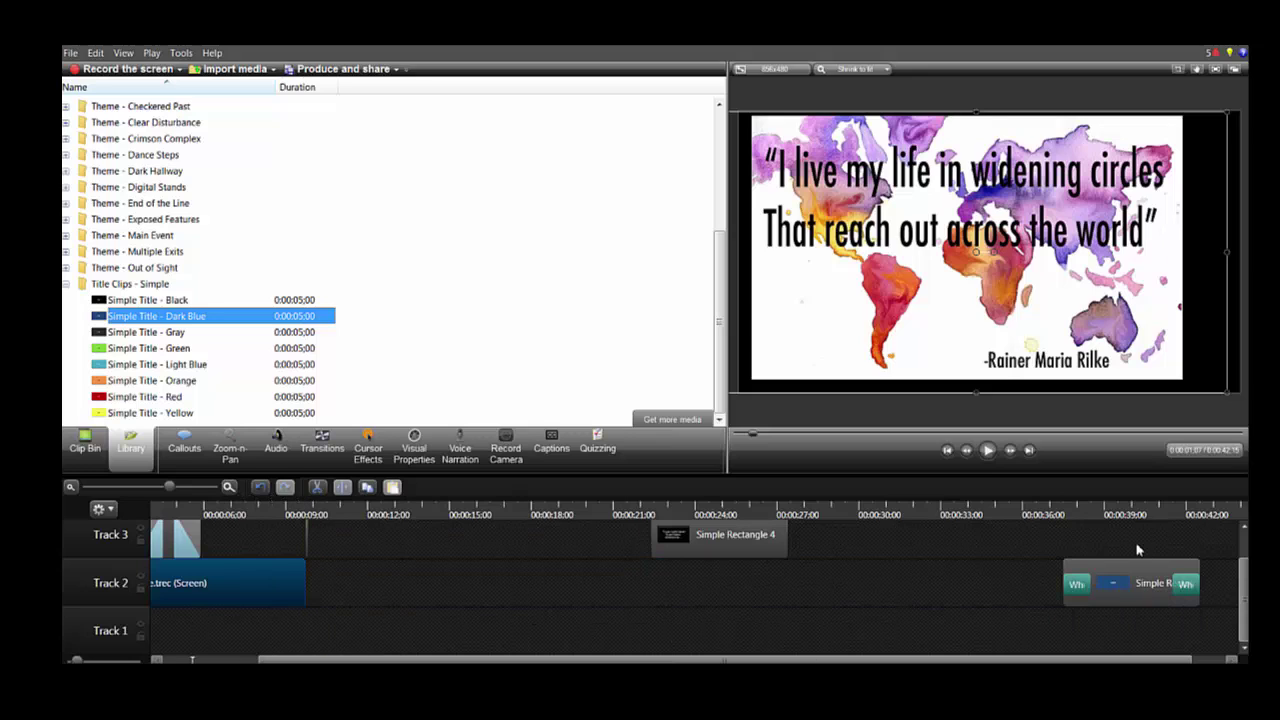
left_click_drag(1145, 582, 447, 620)
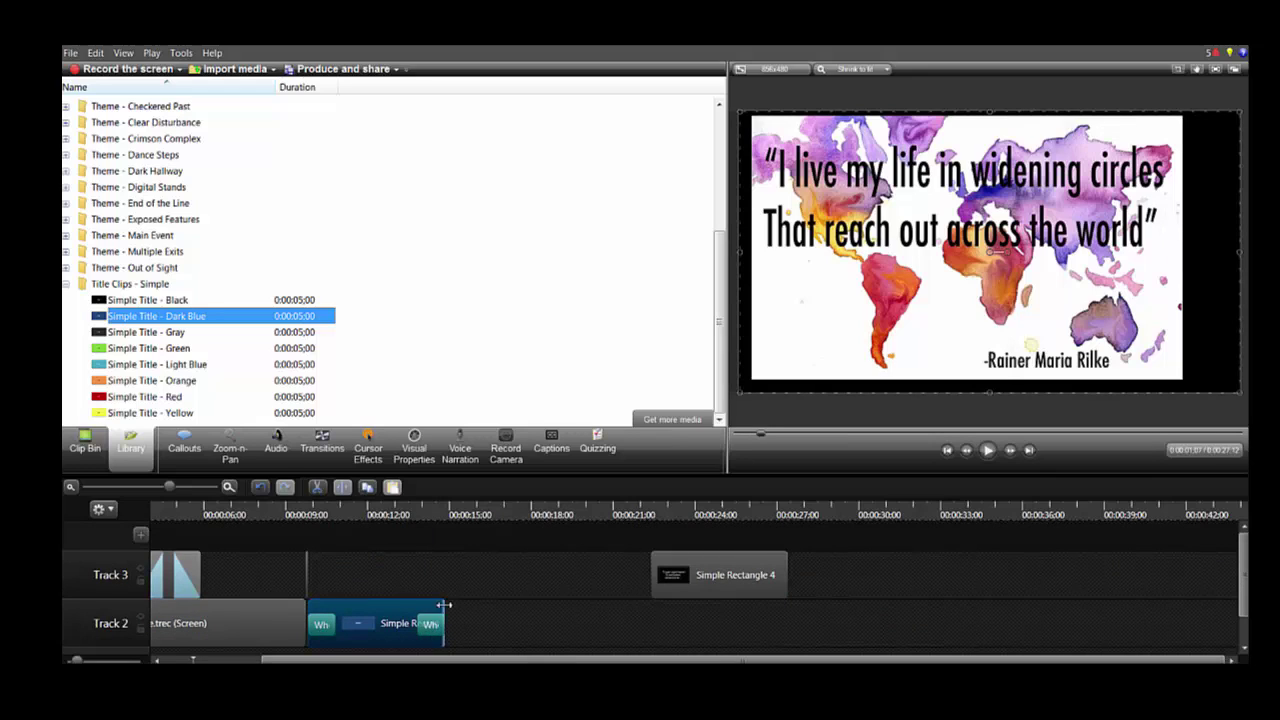
left_click_drag(444, 605, 1082, 605)
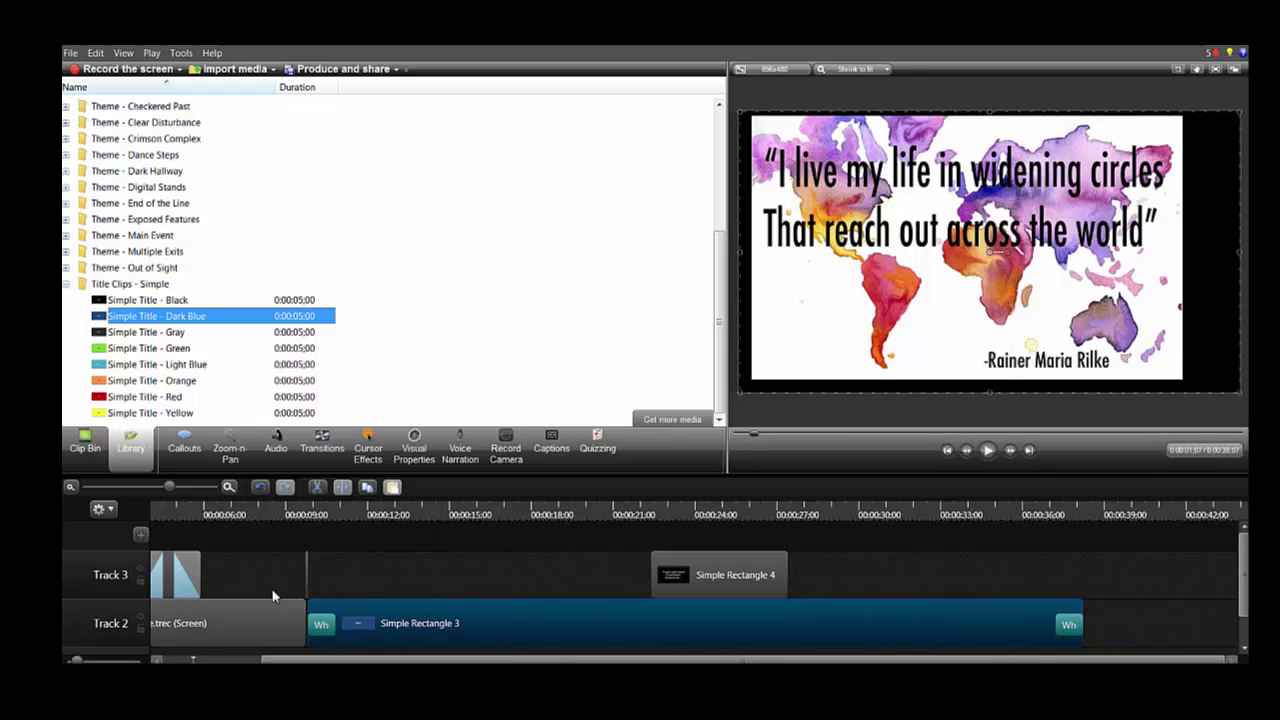
left_click(240, 624)
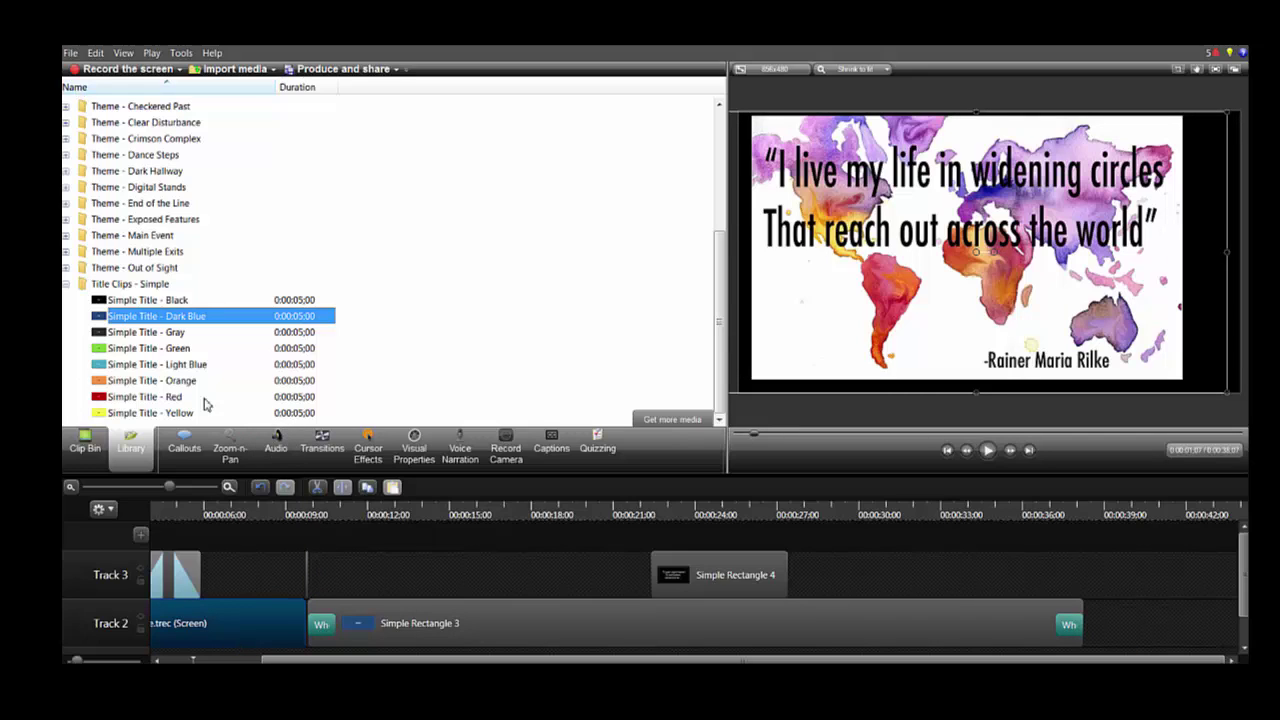
left_click(201, 448)
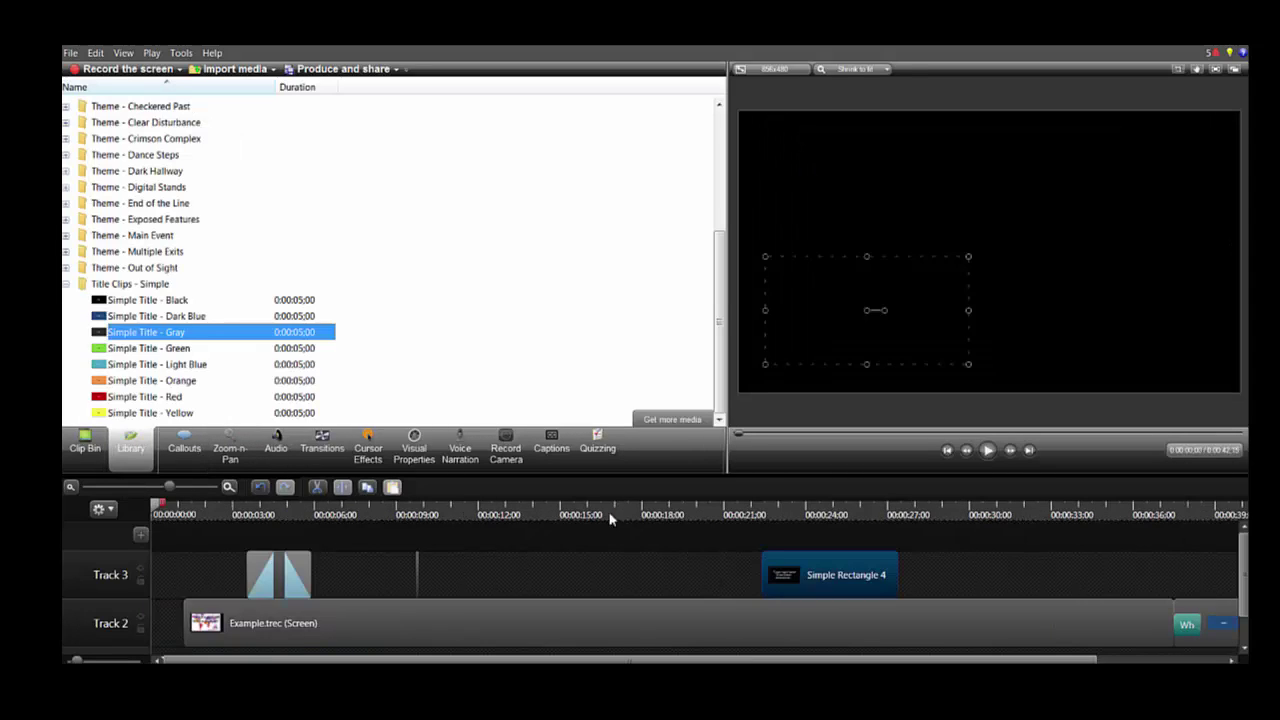
Step: Add the Simple Title - Gray clip at the start of Track 4 and stretch its end to line up with the oval callout
right_click(145, 334)
left_click(152, 341)
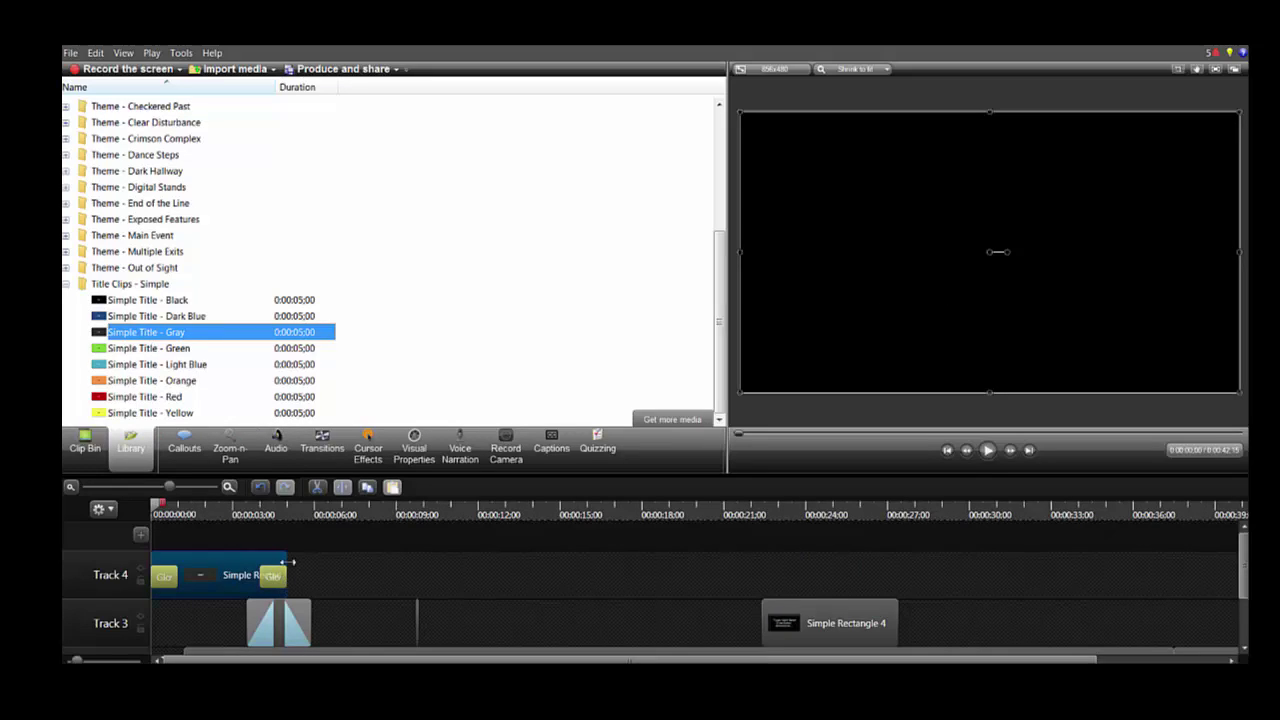
left_click_drag(285, 562, 418, 555)
scroll(517, 565, "down", 2)
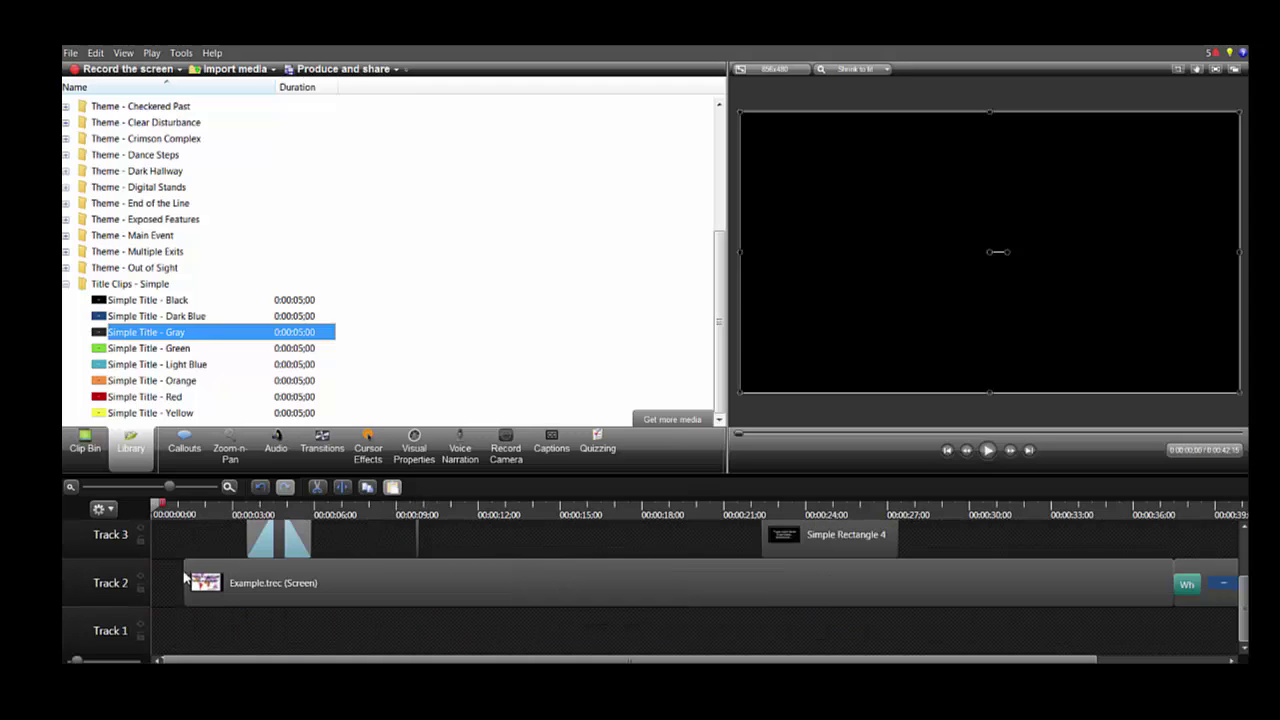
Step: Trim the start of Example.trec on Track 2 so it lines up with the end of the gray title on Track 4
left_click(370, 591)
scroll(430, 592, "up", 2)
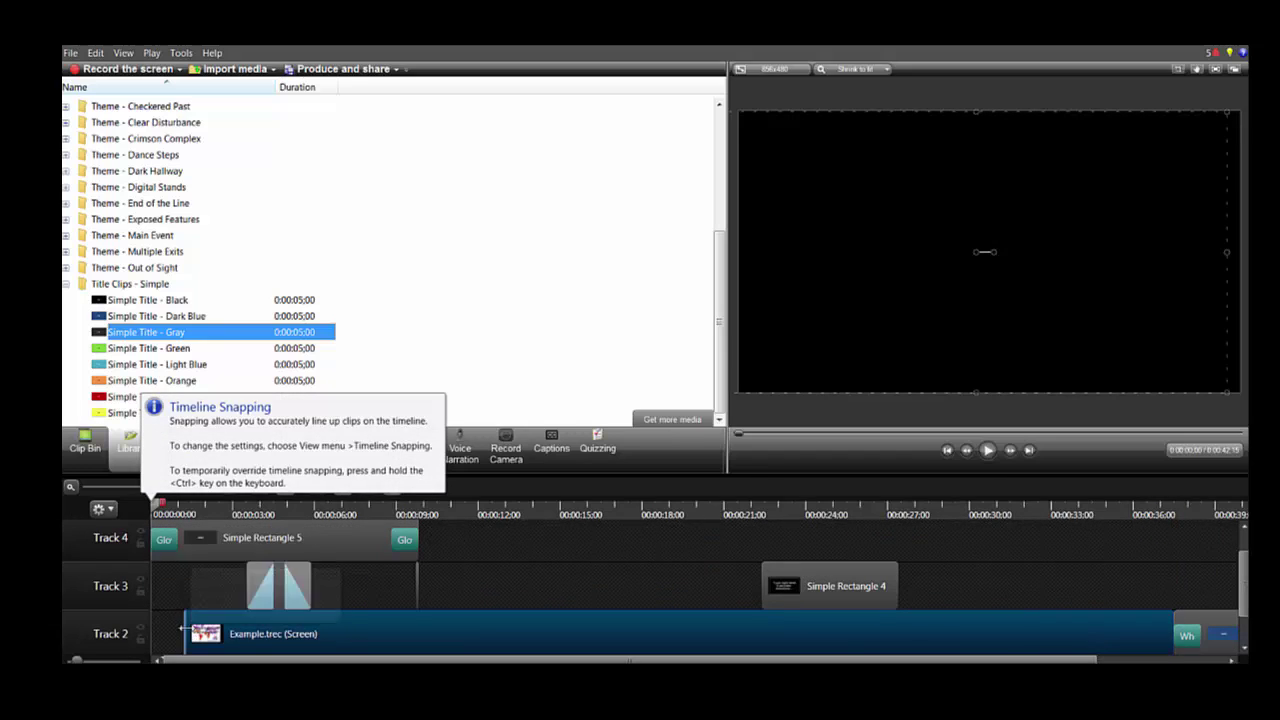
left_click_drag(185, 630, 416, 622)
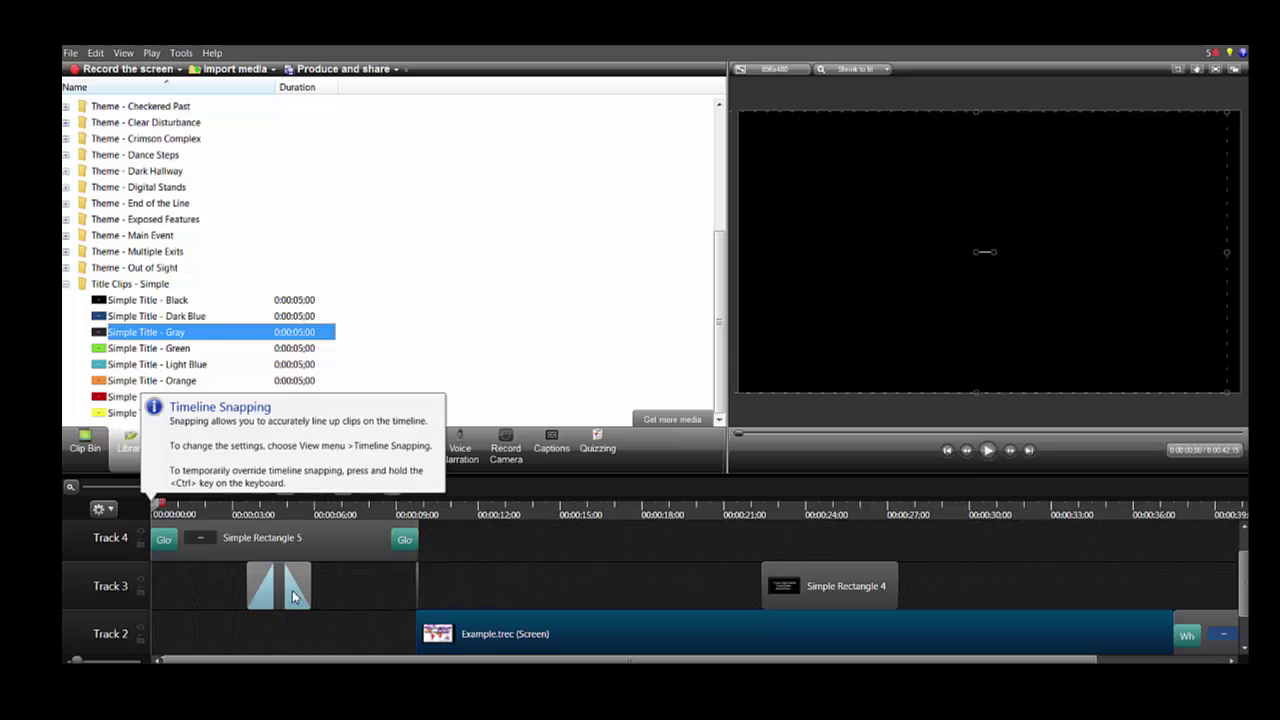
Step: Move the short fading callout on Track 3 to about 00:00:12 and delete the dark blue title at the end of Track 2
left_click_drag(297, 598, 533, 597)
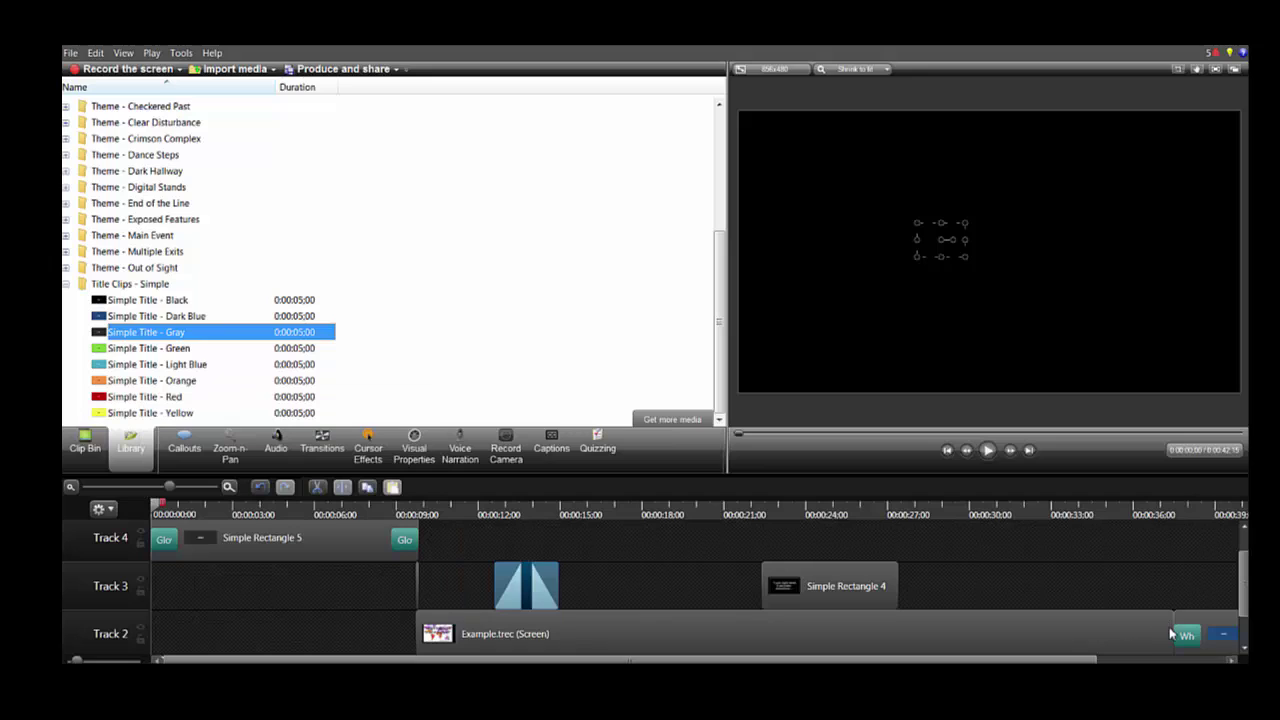
left_click(1210, 634)
key("Delete")
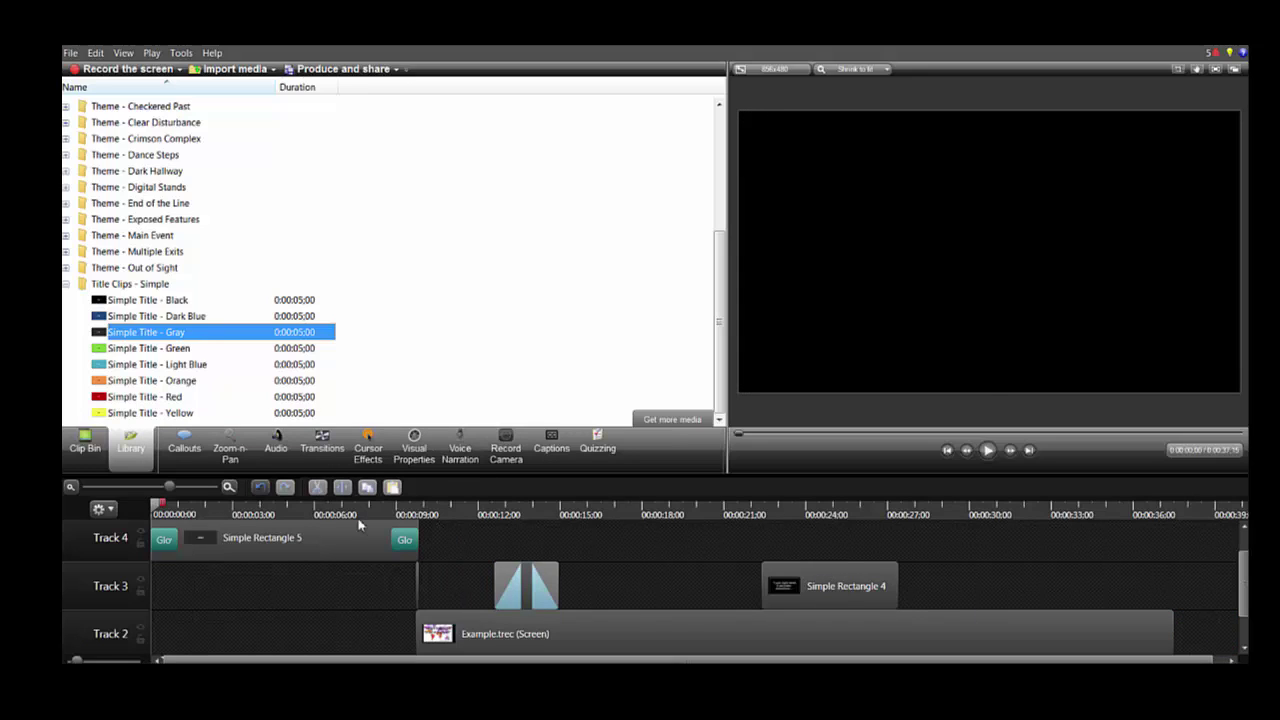
Step: Replace the gray title's text with "Example!" and ":)" on a second line, and look through its effects options
left_click(301, 546)
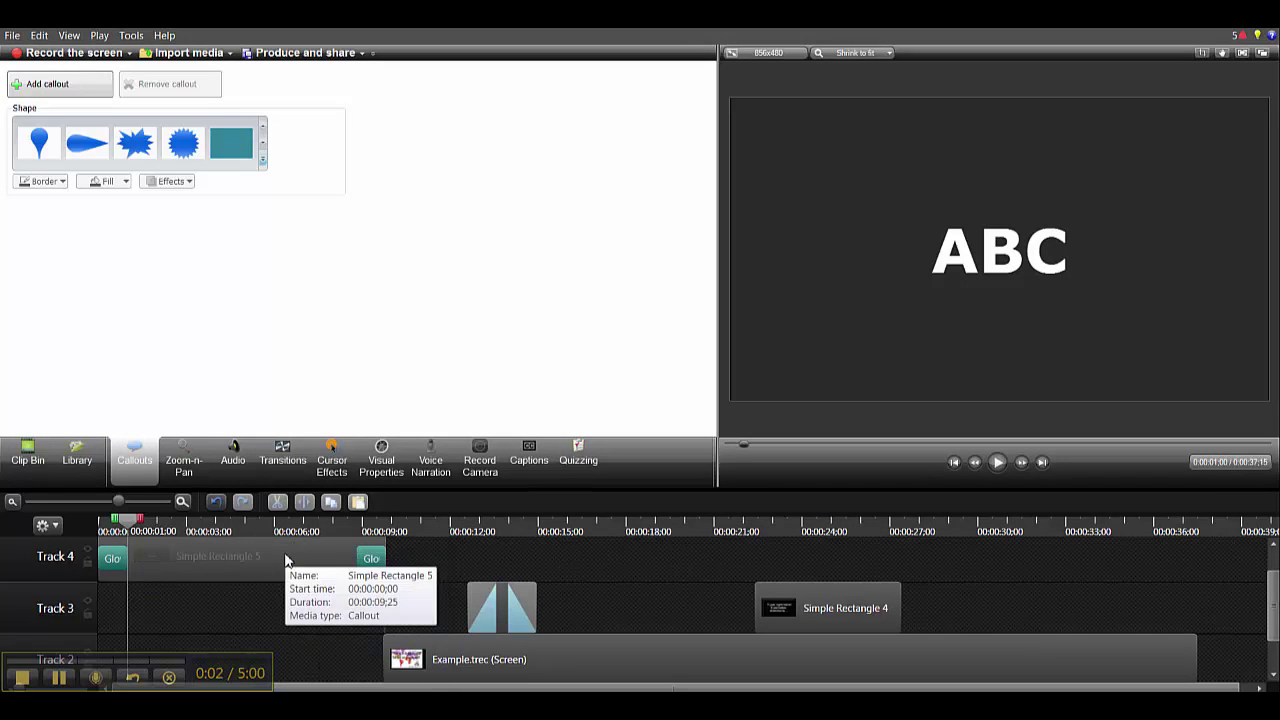
left_click(285, 553)
key("Delete")
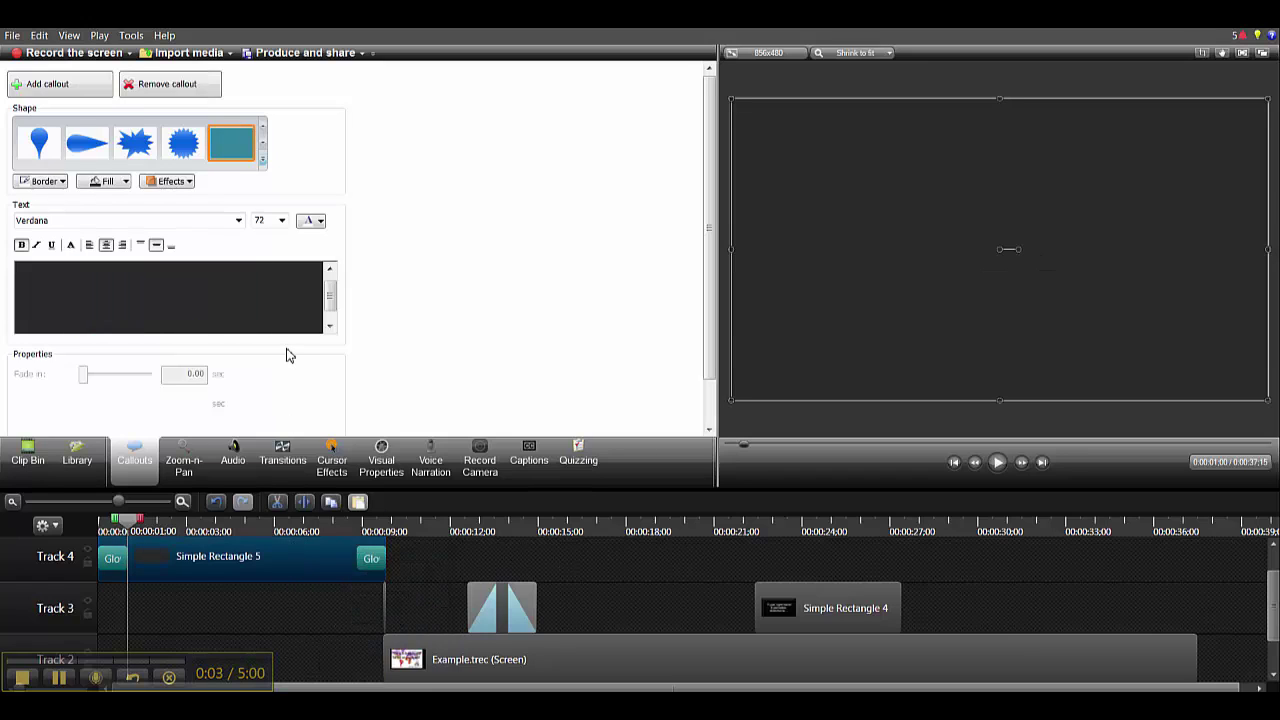
type("Example!")
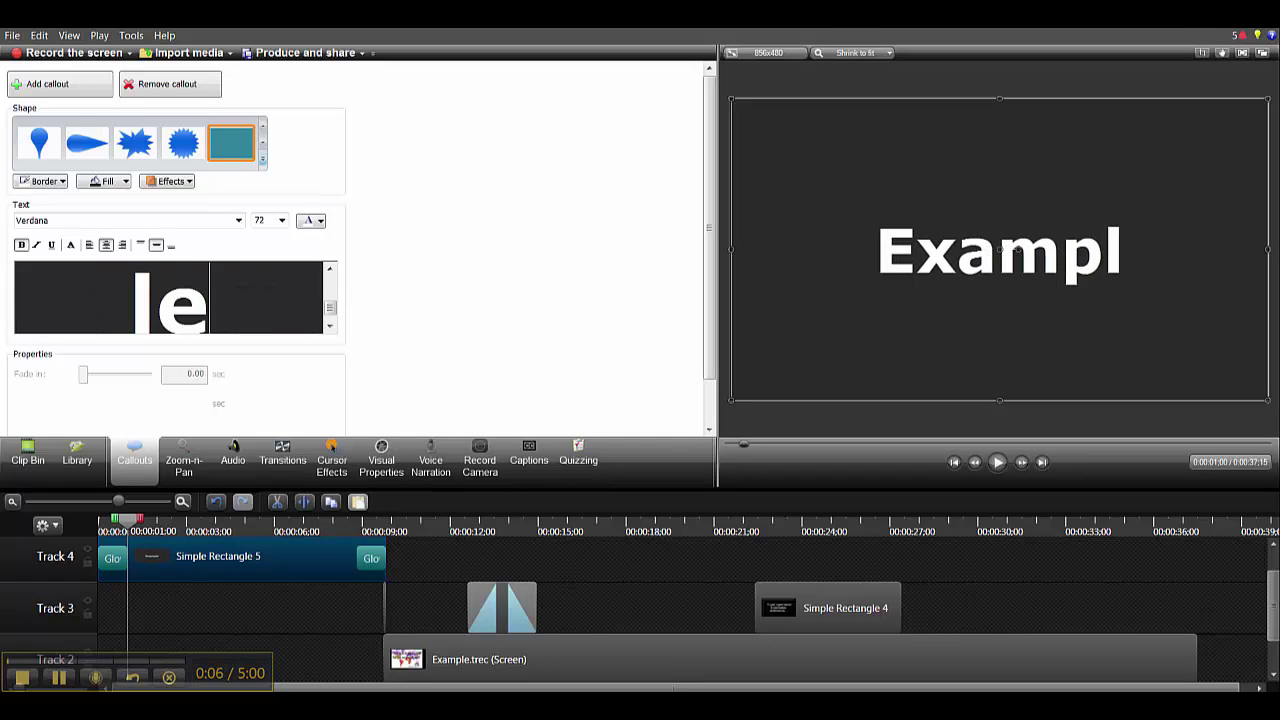
type(":)")
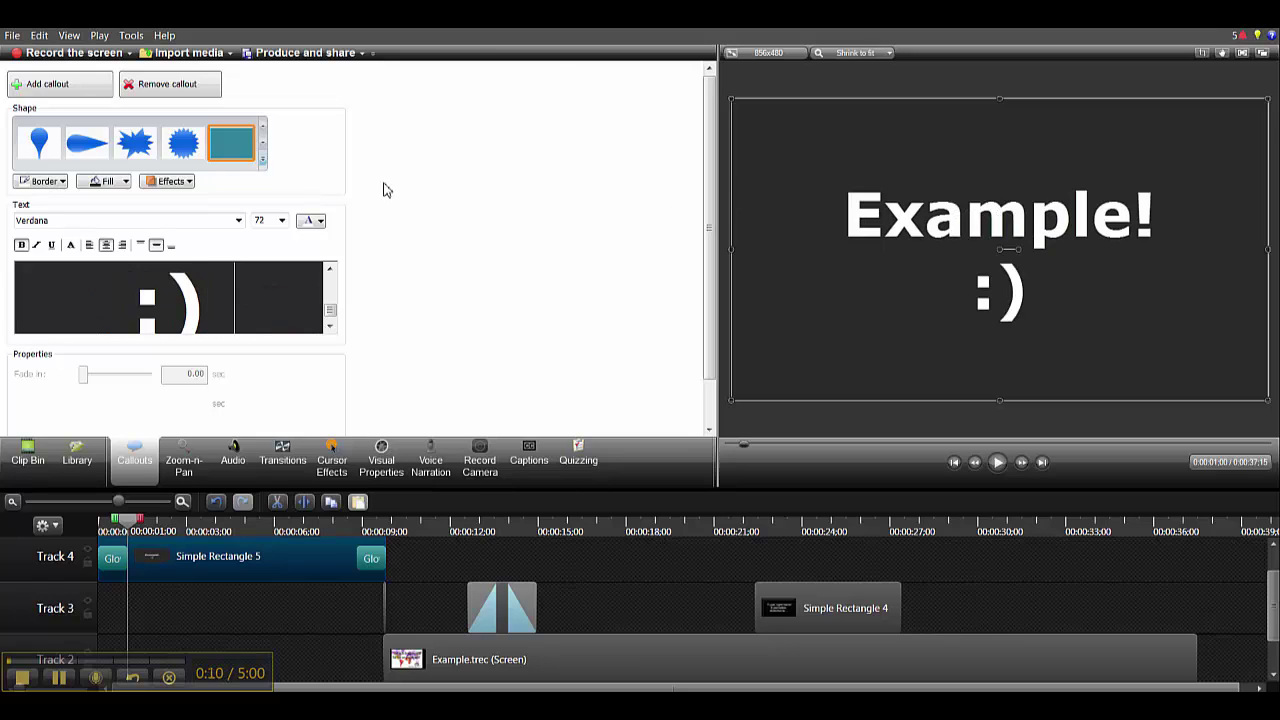
left_click(158, 182)
left_click(178, 204)
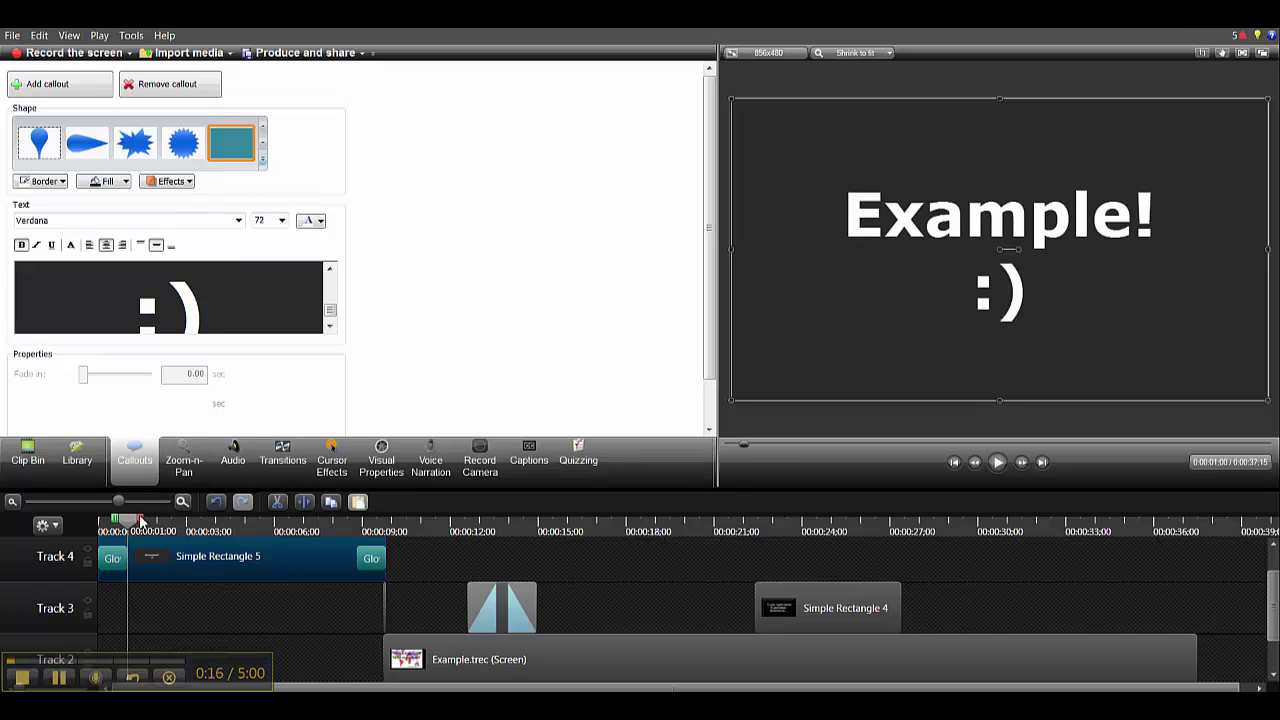
Step: Play the edited timeline from the beginning to preview it
left_click_drag(130, 521, 100, 521)
left_click(997, 462)
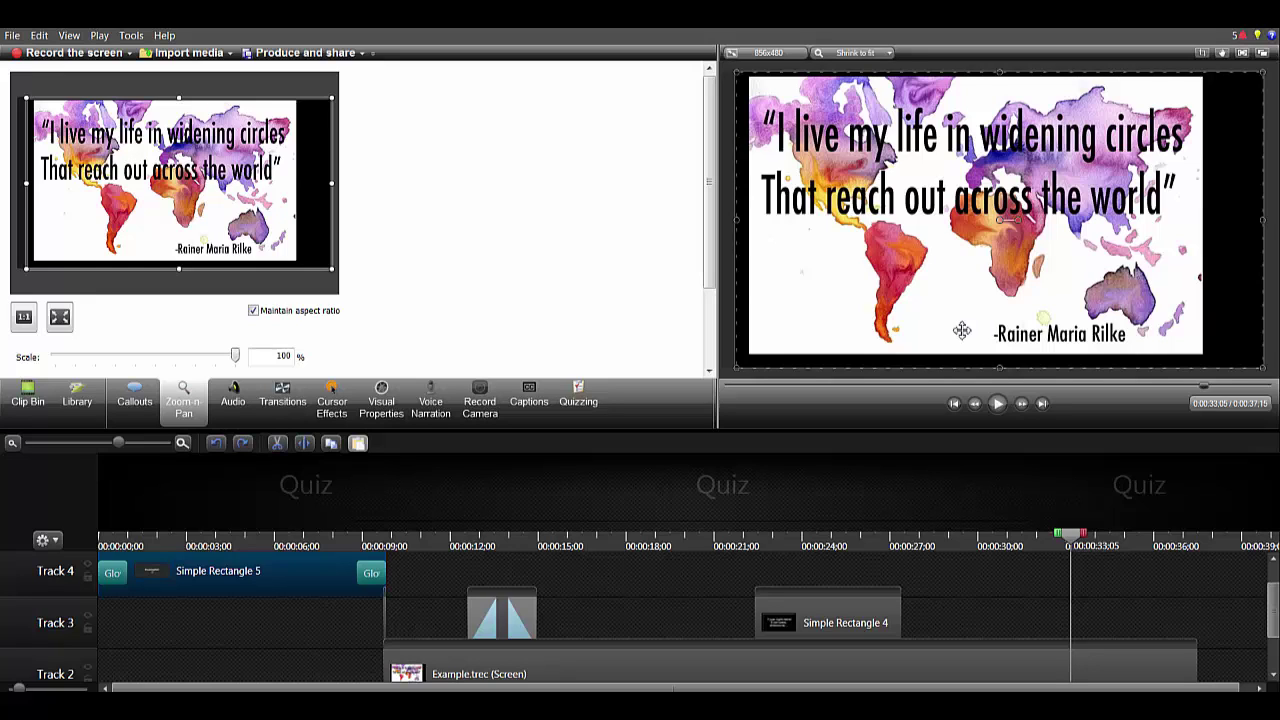
Step: Undo the last edit
key("ctrl+z")
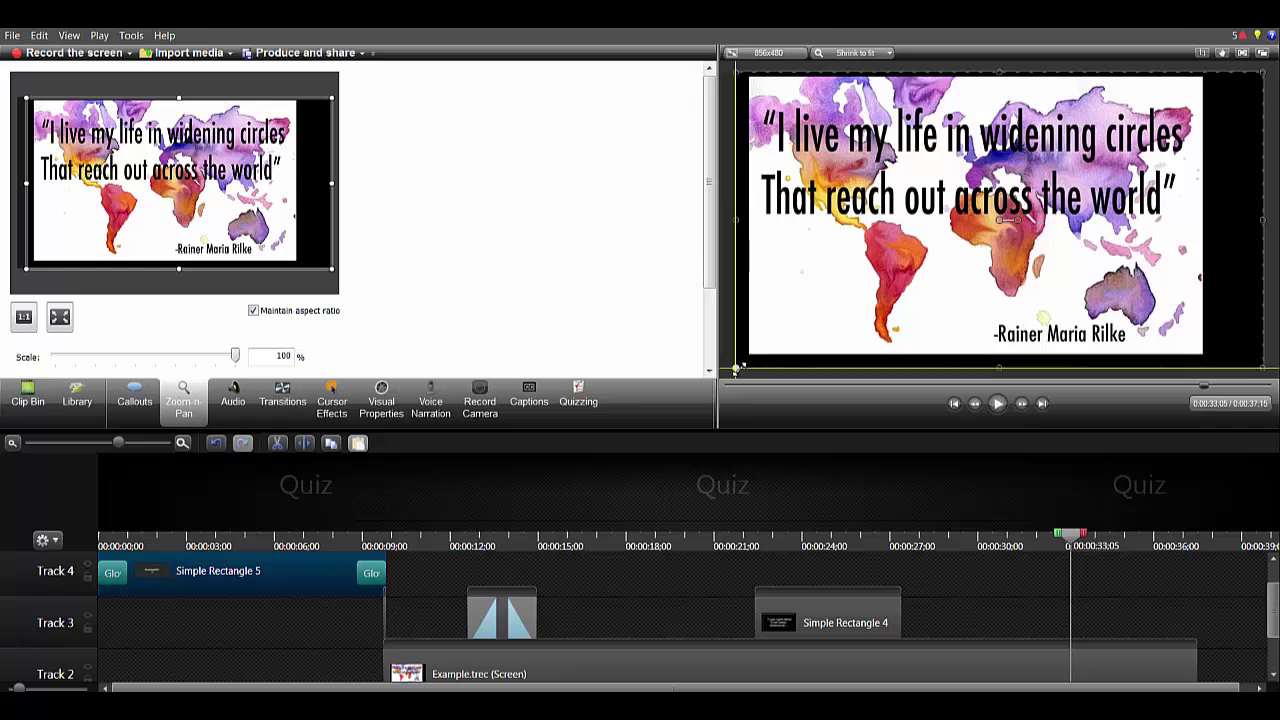